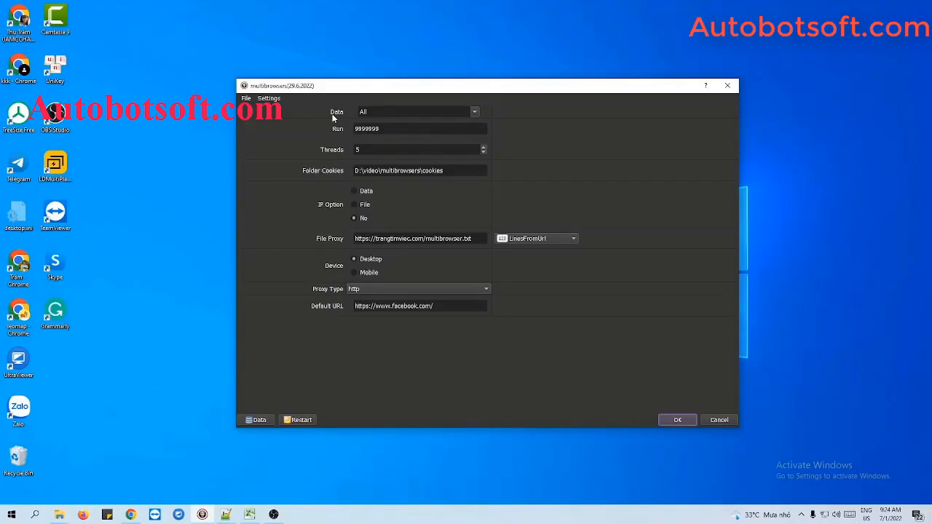
Step: Open the profile database and add a new group named Tutorial
{"action": "left_click", "coordinate": [249, 417]}
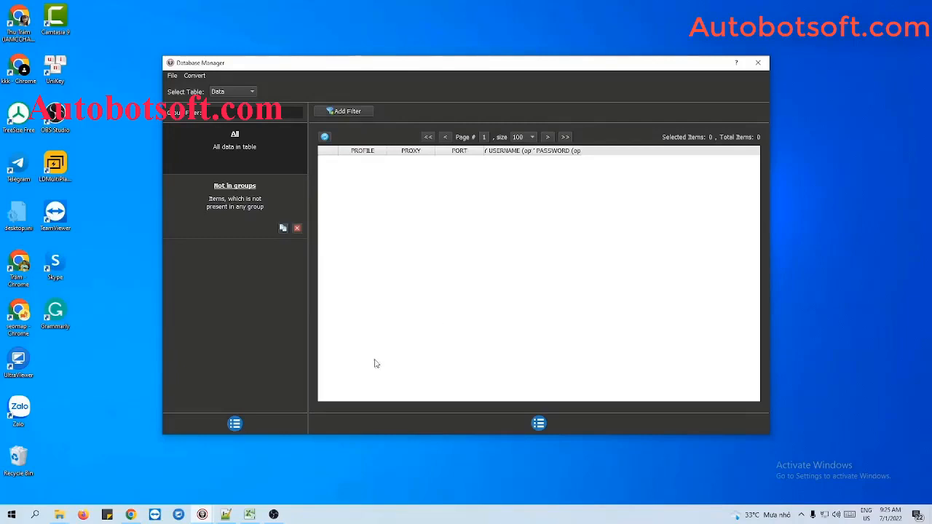
{"action": "left_click", "coordinate": [235, 424]}
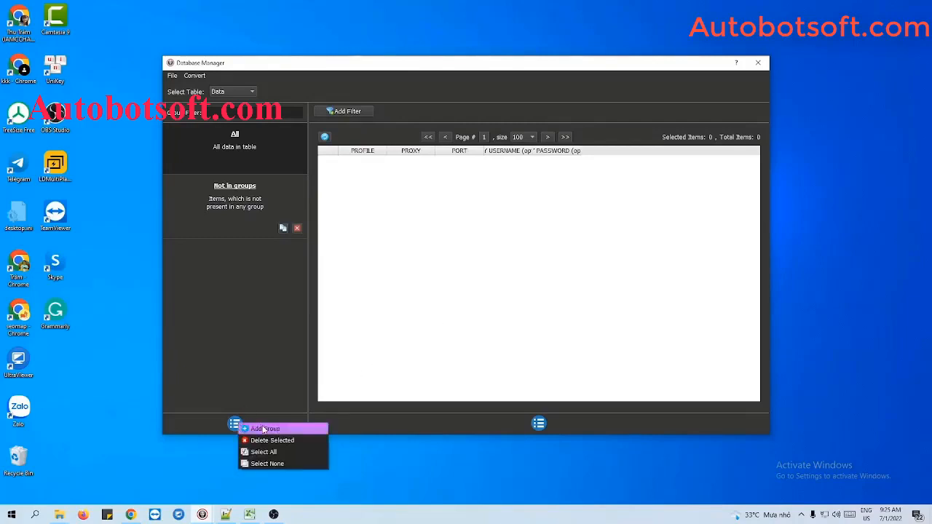
{"action": "left_click", "coordinate": [265, 430]}
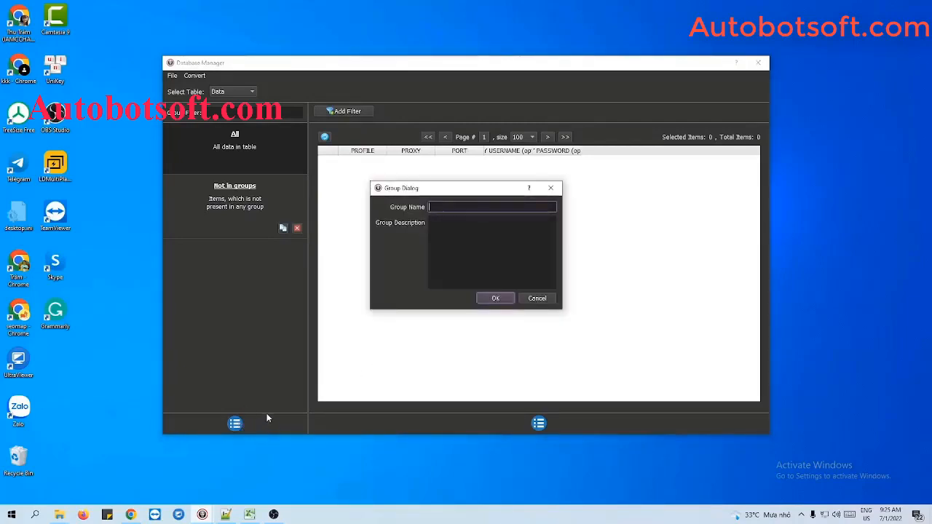
{"action": "type", "text": "Tutorial"}
{"action": "left_click", "coordinate": [497, 299]}
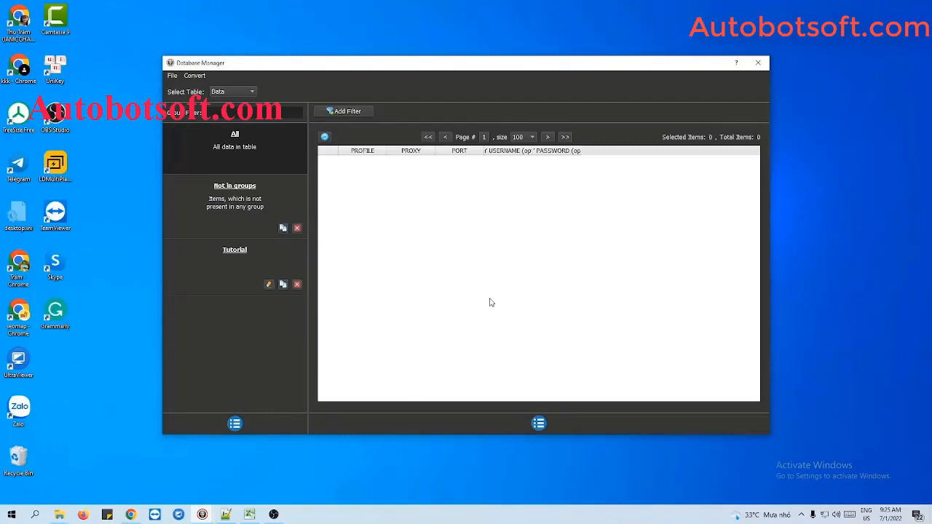
Step: Start a new item in the Tutorial group with the profile name Profile 1
{"action": "left_click", "coordinate": [233, 261]}
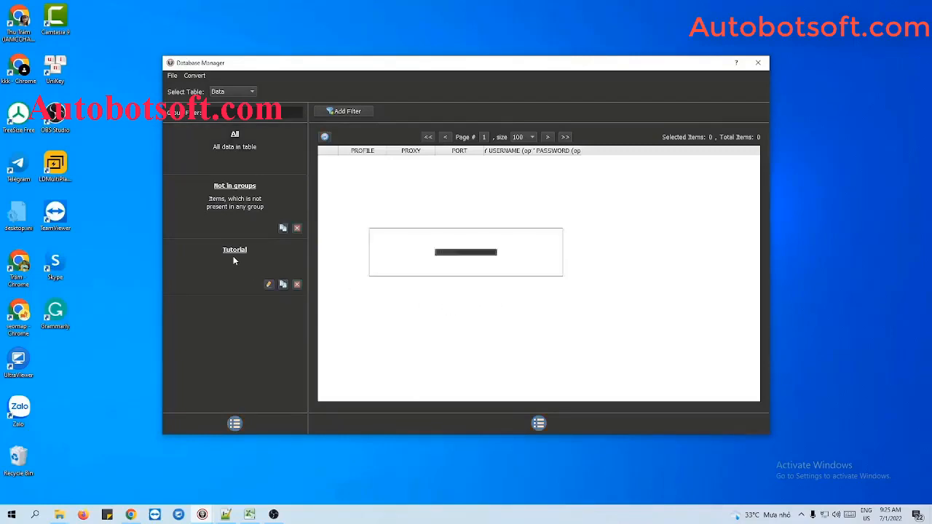
{"action": "left_click", "coordinate": [539, 424]}
{"action": "left_click", "coordinate": [555, 428]}
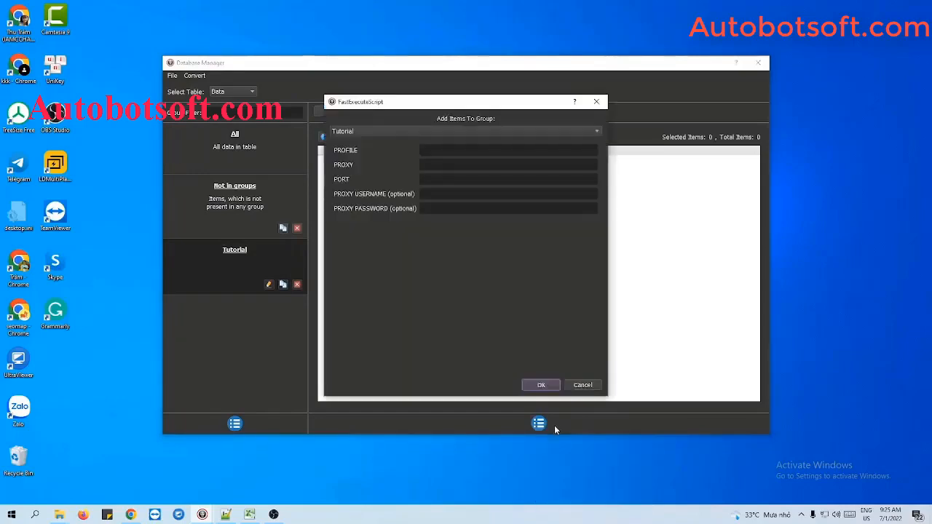
{"action": "left_click", "coordinate": [462, 148]}
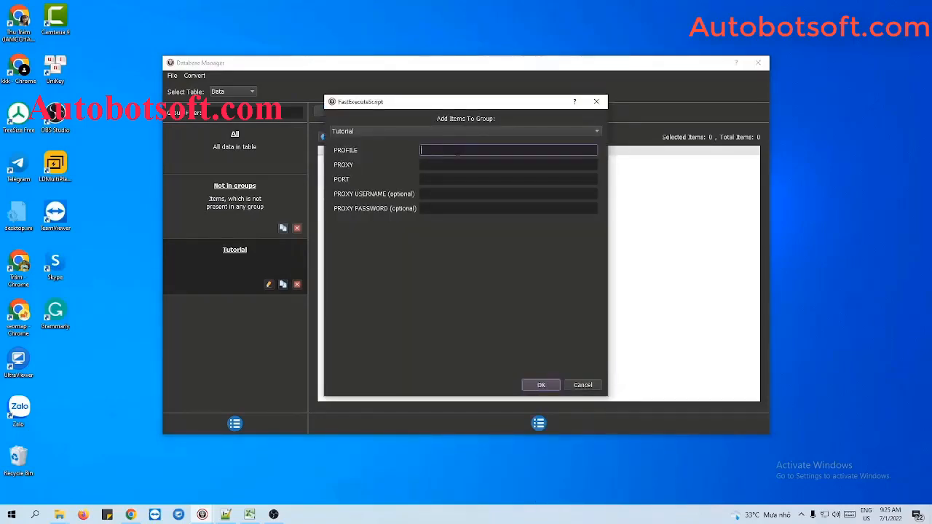
{"action": "type", "text": "Profile 1"}
Step: Give the new item proxy 192.198.97.232 and port 58378, leave the proxy credentials empty, and save it
{"action": "left_click", "coordinate": [466, 163]}
{"action": "left_click", "coordinate": [464, 179]}
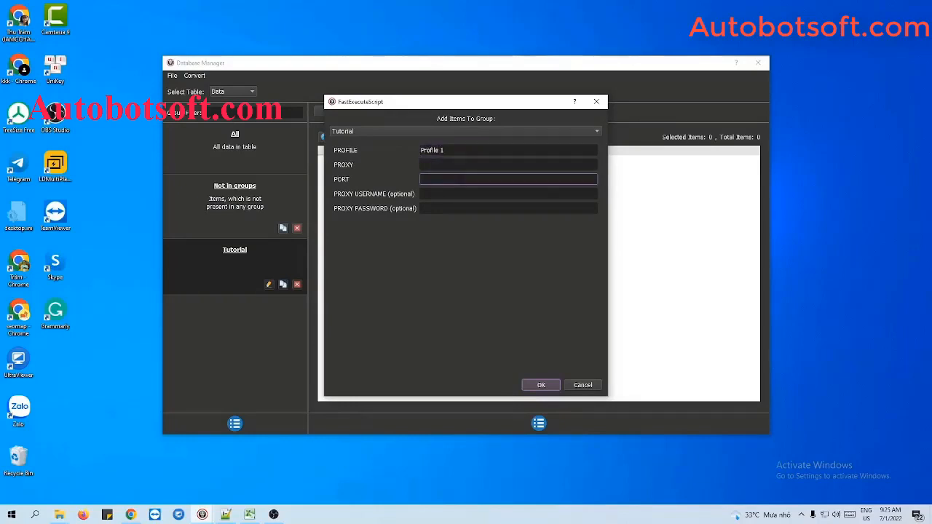
{"action": "left_click", "coordinate": [455, 151]}
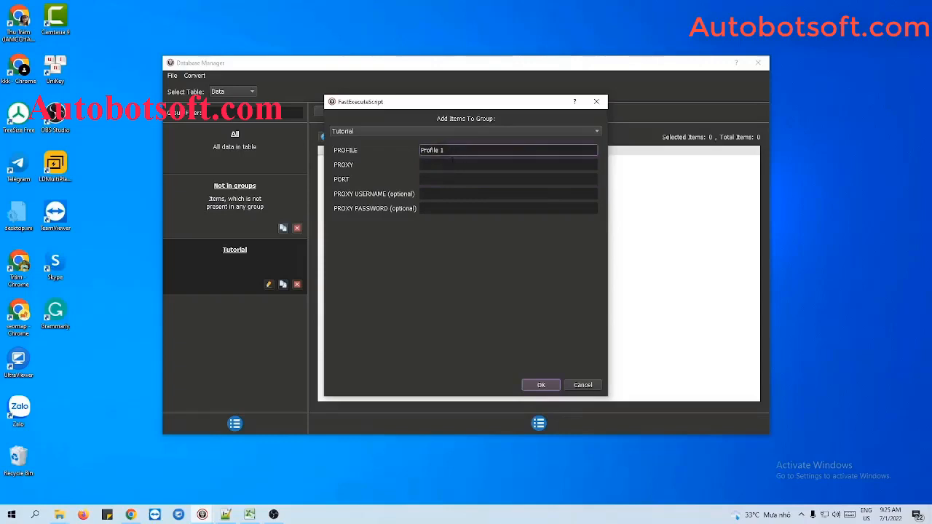
{"action": "left_click", "coordinate": [453, 164]}
{"action": "left_click", "coordinate": [450, 179]}
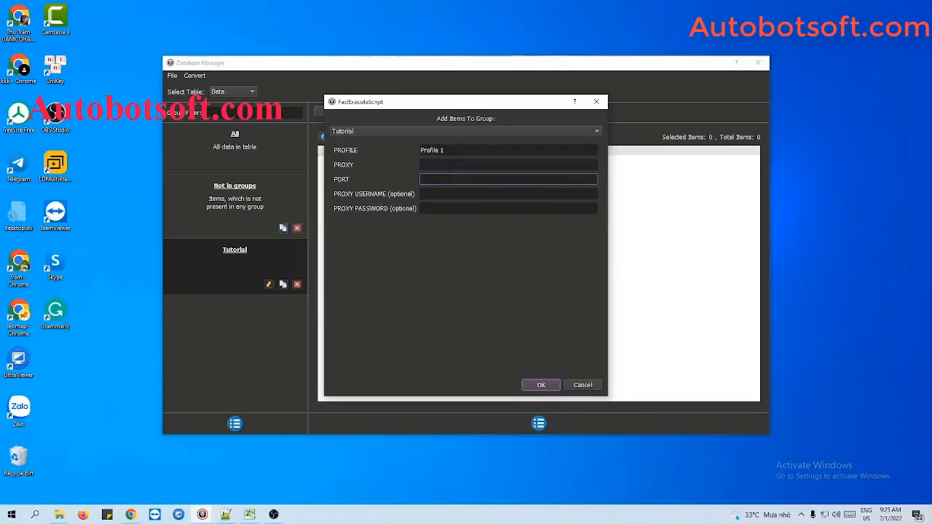
{"action": "left_click", "coordinate": [451, 165]}
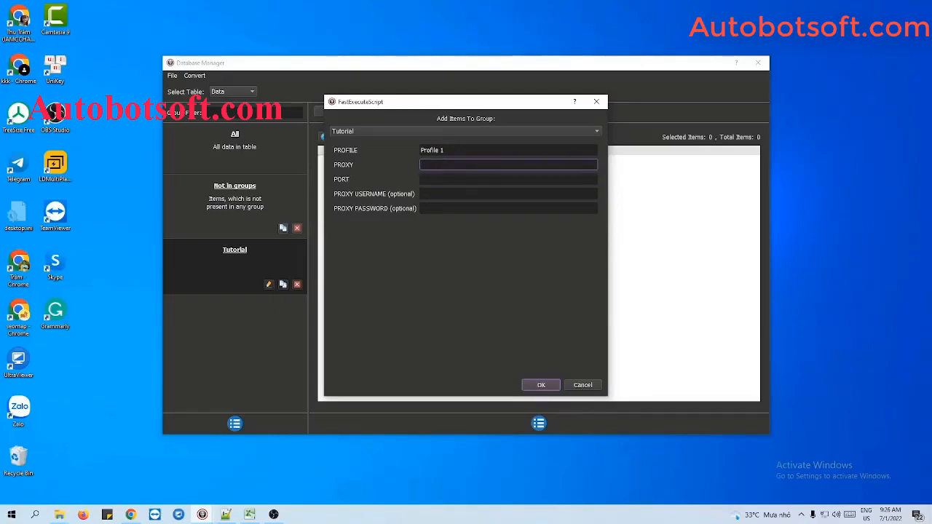
{"action": "type", "text": "192.198.97.232"}
{"action": "key", "text": "Tab"}
{"action": "type", "text": "58378"}
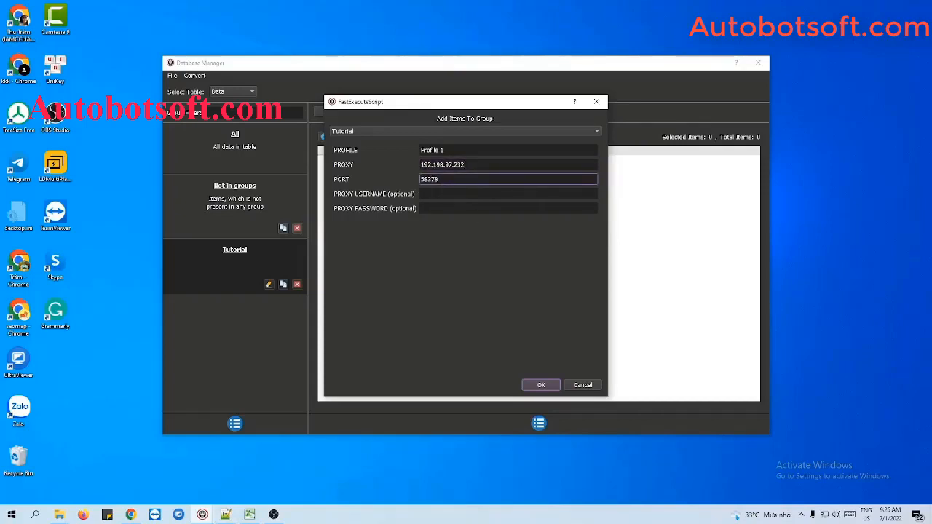
{"action": "key", "text": "Tab"}
{"action": "left_click", "coordinate": [435, 207]}
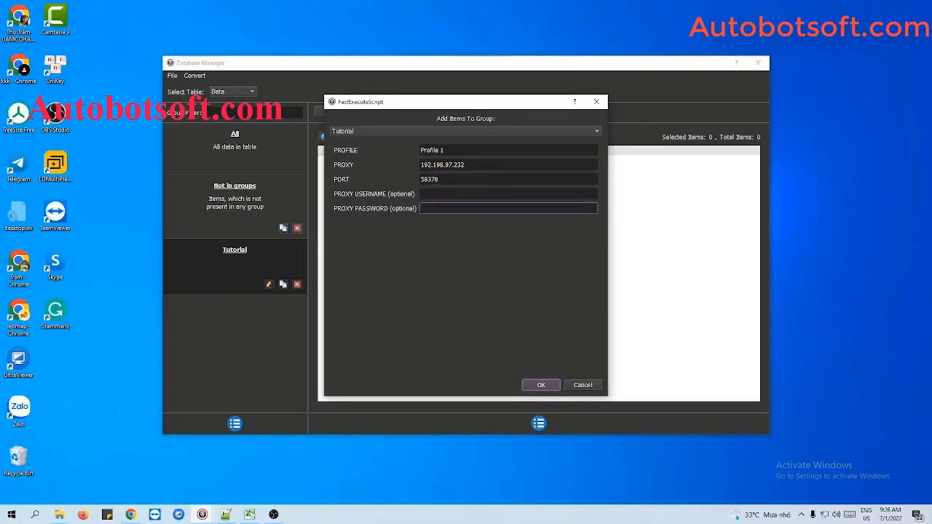
{"action": "left_click", "coordinate": [540, 386]}
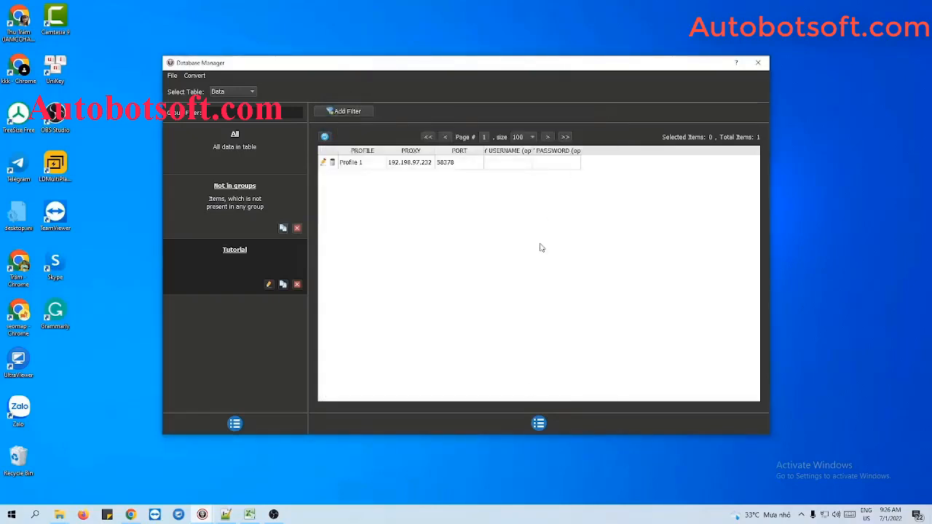
{"action": "left_click", "coordinate": [539, 424]}
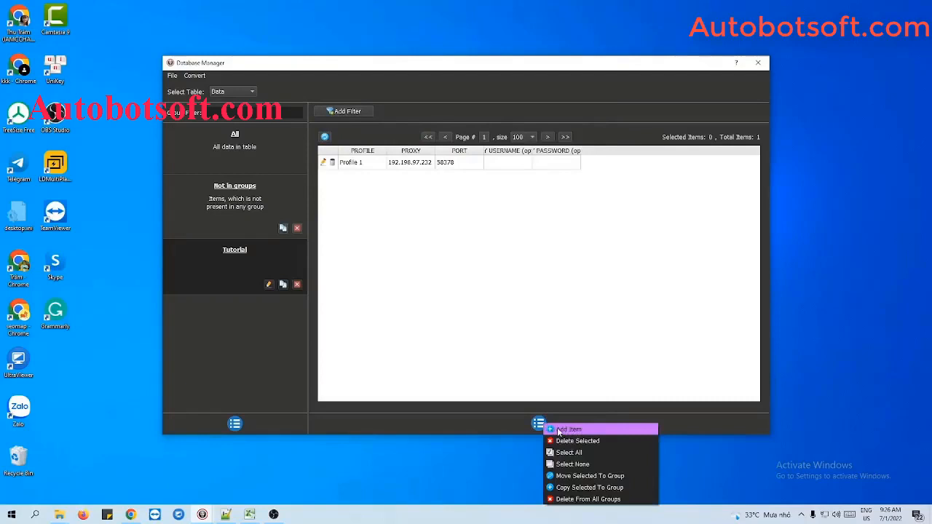
{"action": "left_click", "coordinate": [559, 431]}
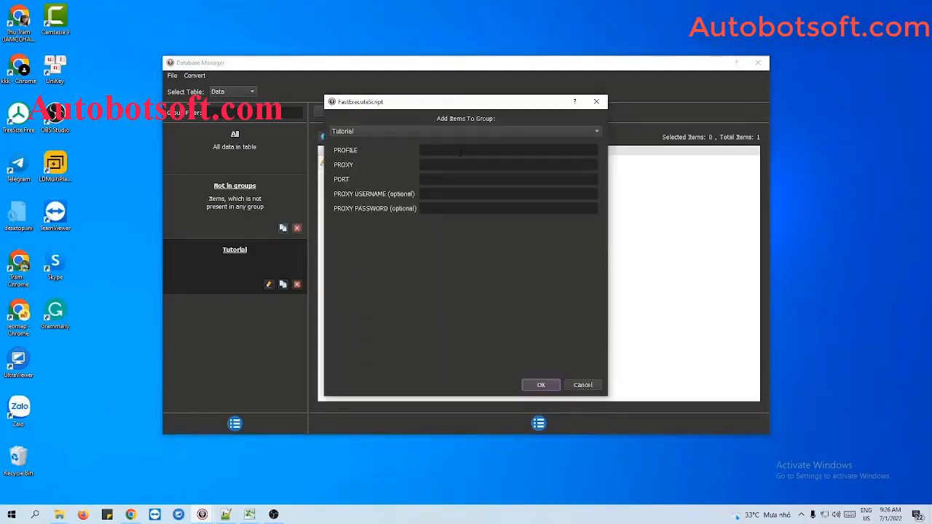
{"action": "left_click", "coordinate": [597, 103]}
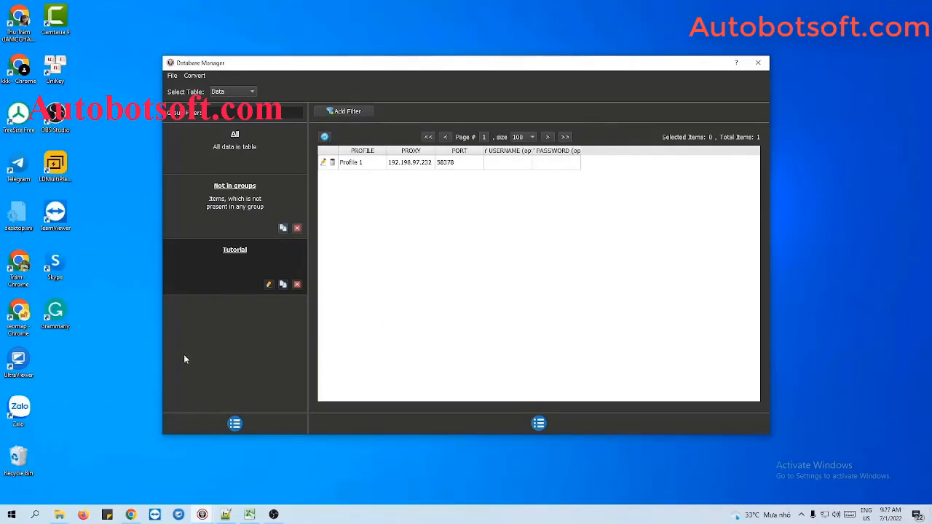
Step: Switch to File Explorer and create a text document named profile.txt in the Multibrowsers folder
{"action": "left_click", "coordinate": [59, 515]}
{"action": "right_click", "coordinate": [279, 212]}
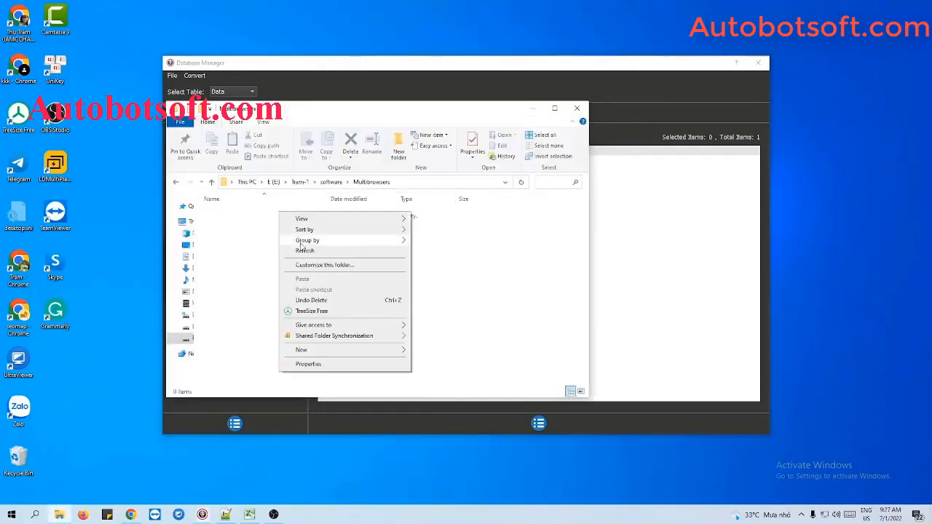
{"action": "mouse_move", "coordinate": [303, 347]}
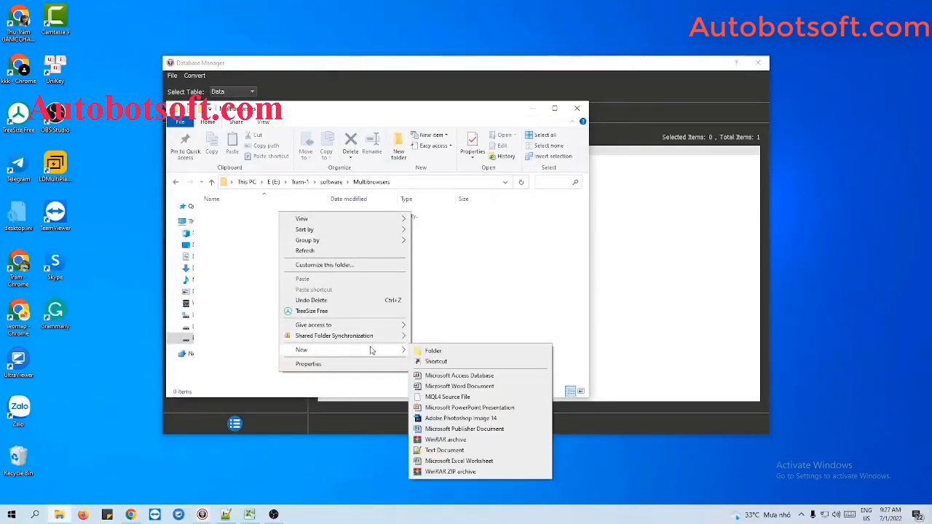
{"action": "left_click", "coordinate": [430, 453]}
{"action": "type", "text": "pro"}
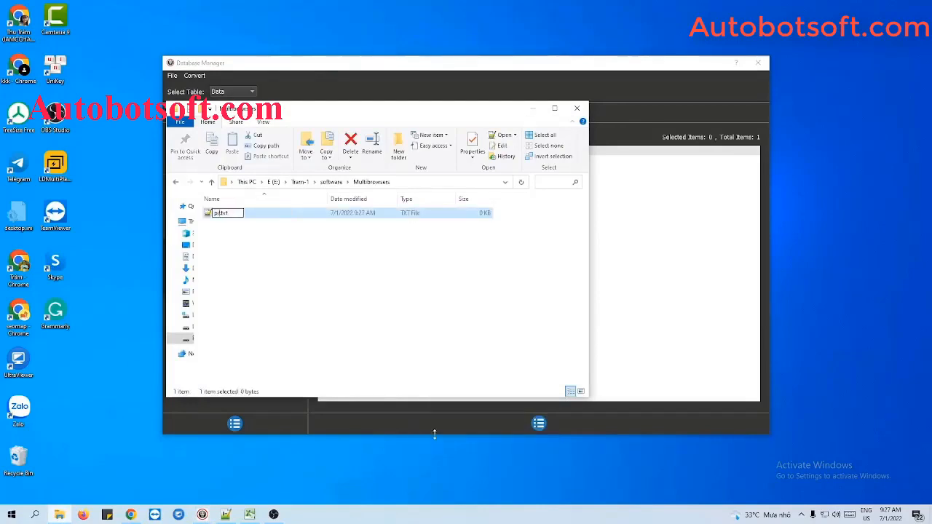
{"action": "type", "text": "file"}
{"action": "key", "text": "Return"}
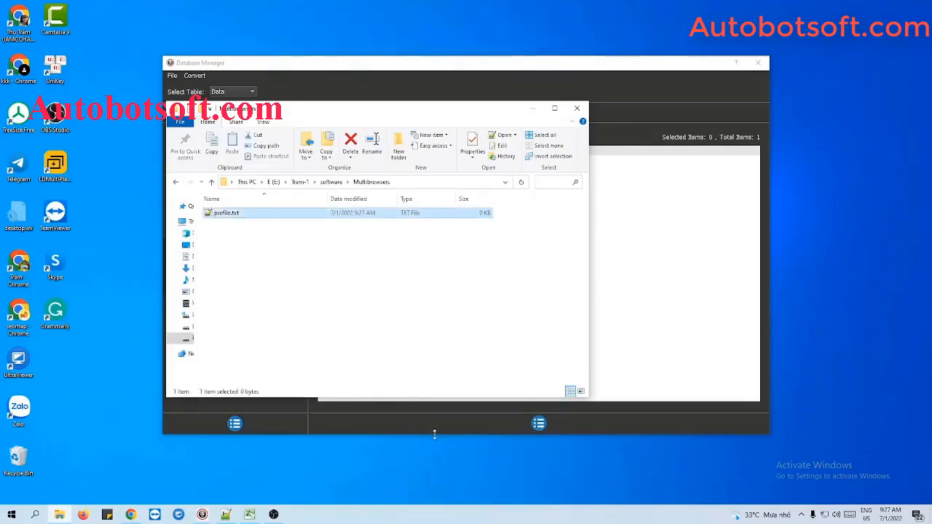
Step: Open profile.txt in Notepad++ and write the first line "Profile 1,192.198.97.232:58378"
{"action": "double_click", "coordinate": [255, 218]}
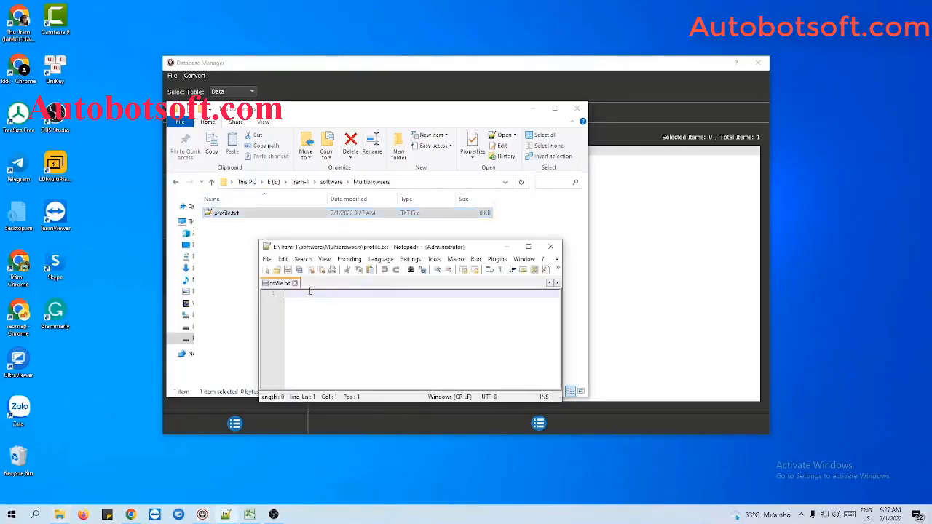
{"action": "left_click", "coordinate": [533, 109]}
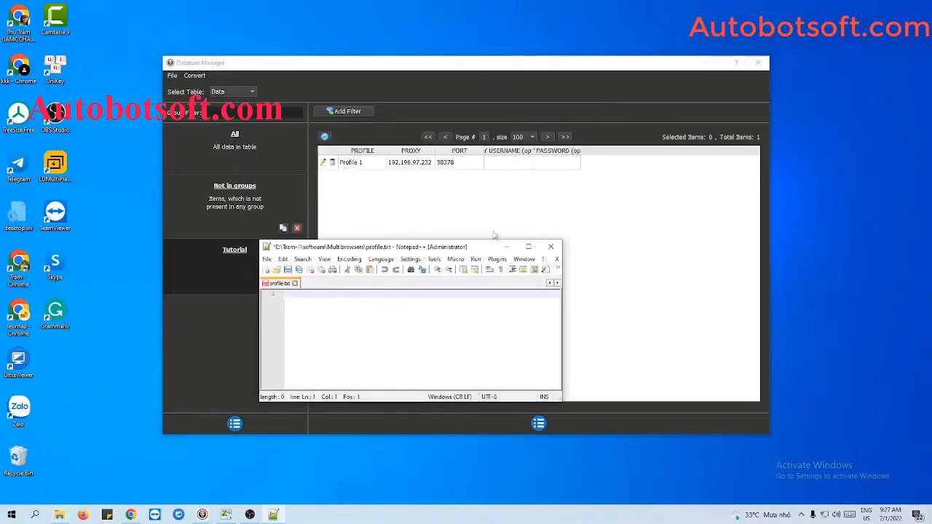
{"action": "left_click", "coordinate": [295, 293]}
{"action": "type", "text": "Profile 1"}
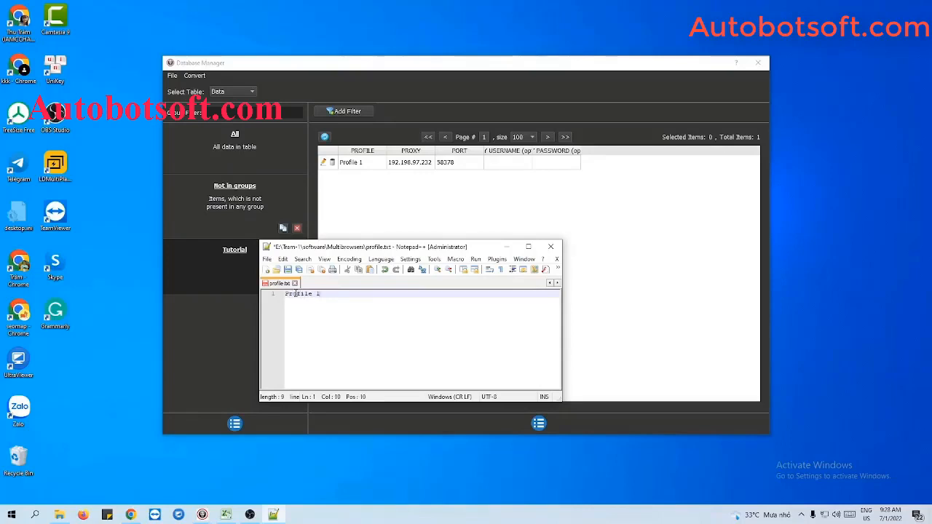
{"action": "type", "text": ","}
{"action": "type", "text": "192.198.97.232"}
{"action": "type", "text": ":58378"}
{"action": "key", "text": "Return"}
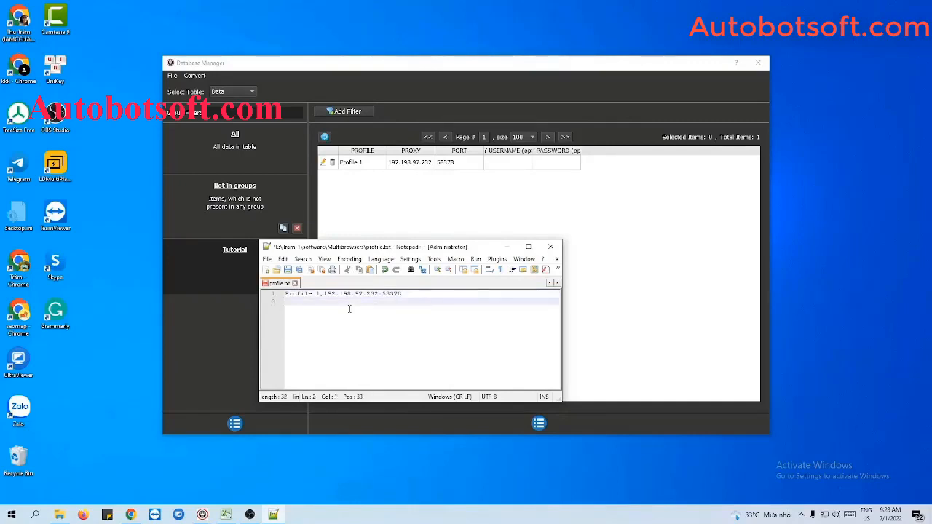
Step: Add the second line "Profile 2,23.254.68.235:58378" to profile.txt, copying the port from the first line
{"action": "type", "text": "Profile 2,"}
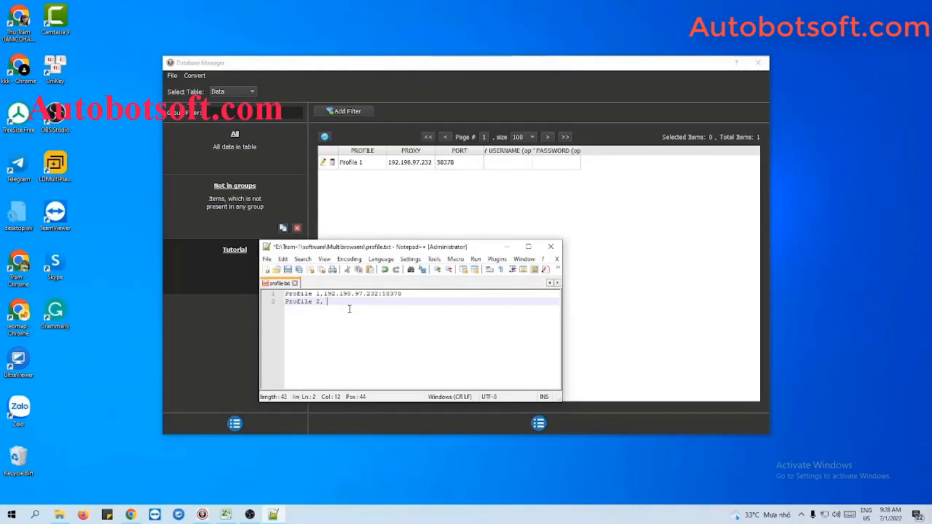
{"action": "key", "text": "BackSpace"}
{"action": "type", "text": "23.254.68.235"}
{"action": "type", "text": ":"}
{"action": "left_click_drag", "start_coordinate": [384, 293], "coordinate": [402, 293]}
{"action": "key", "text": "ctrl+c"}
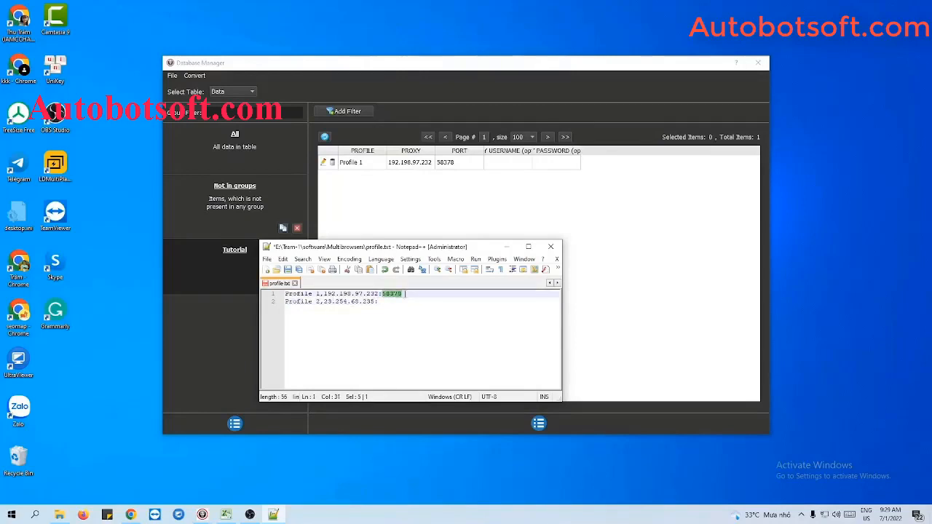
{"action": "left_click", "coordinate": [394, 302]}
{"action": "key", "text": "ctrl+v"}
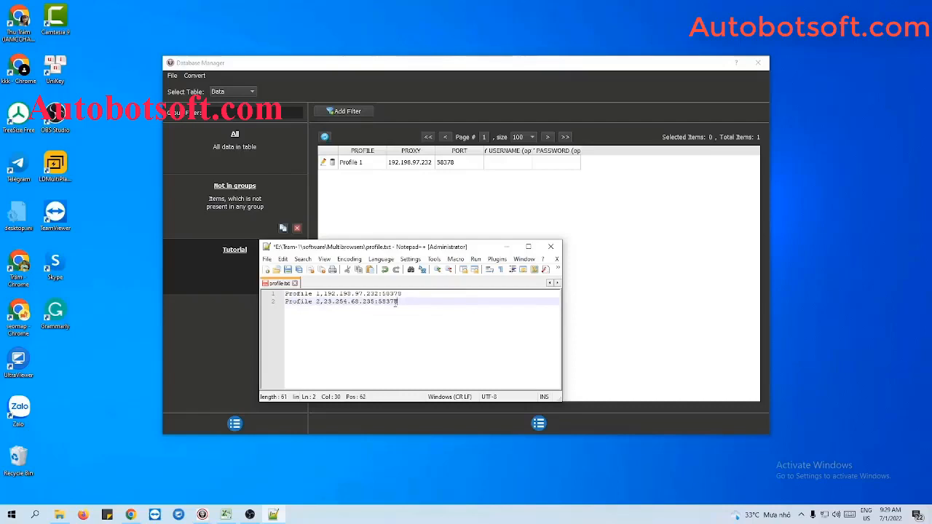
{"action": "key", "text": "Return"}
{"action": "key", "text": "Return"}
{"action": "key", "text": "Return"}
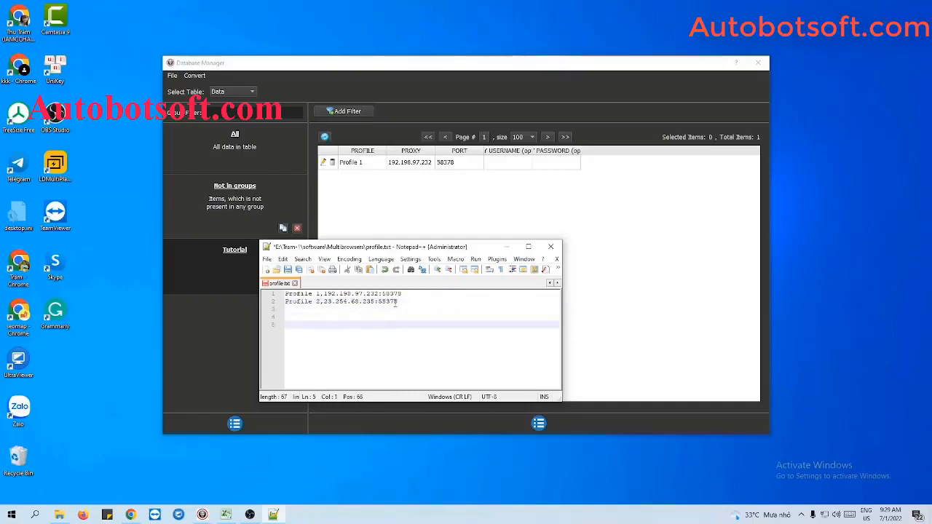
{"action": "key", "text": "BackSpace"}
{"action": "key", "text": "BackSpace"}
{"action": "key", "text": "BackSpace"}
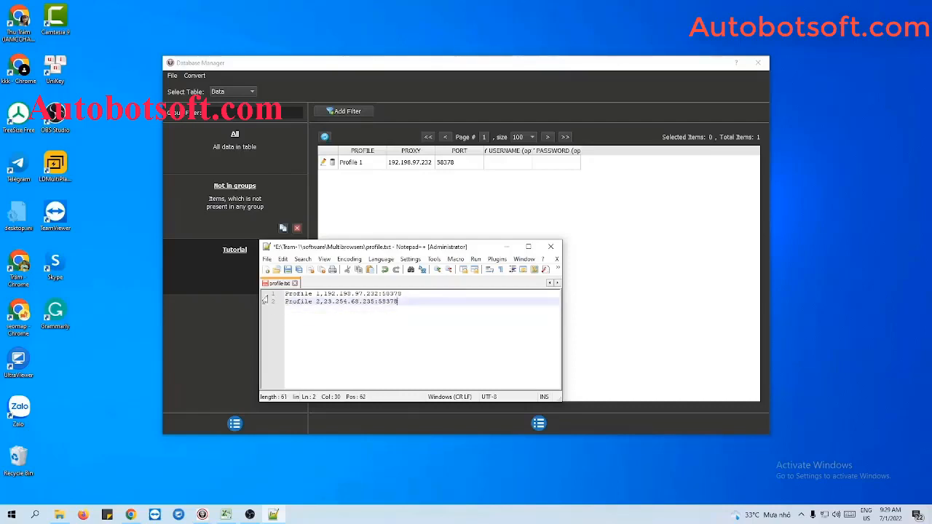
Step: Save profile.txt and choose it from E:/Tram-1/software/Multibrowsers as the source file for a CSV import in Database Manager
{"action": "left_click", "coordinate": [288, 270]}
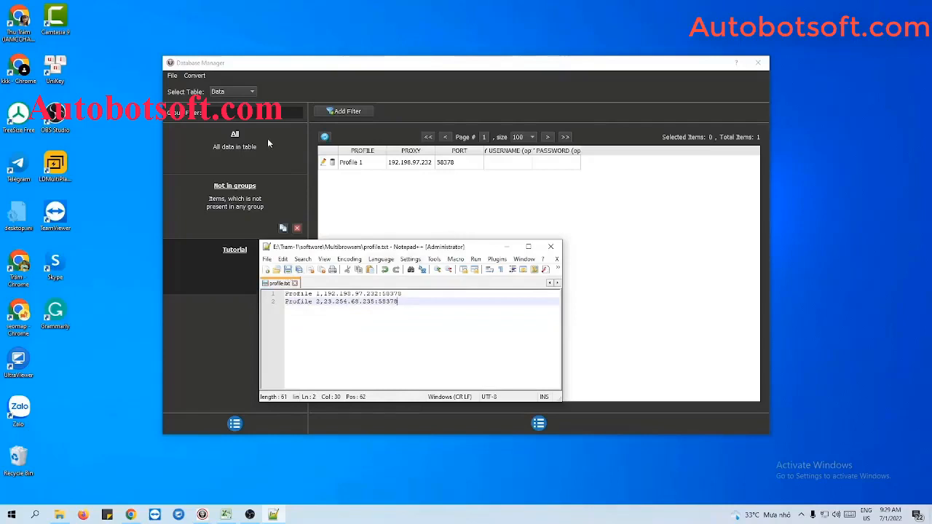
{"action": "left_click", "coordinate": [193, 77]}
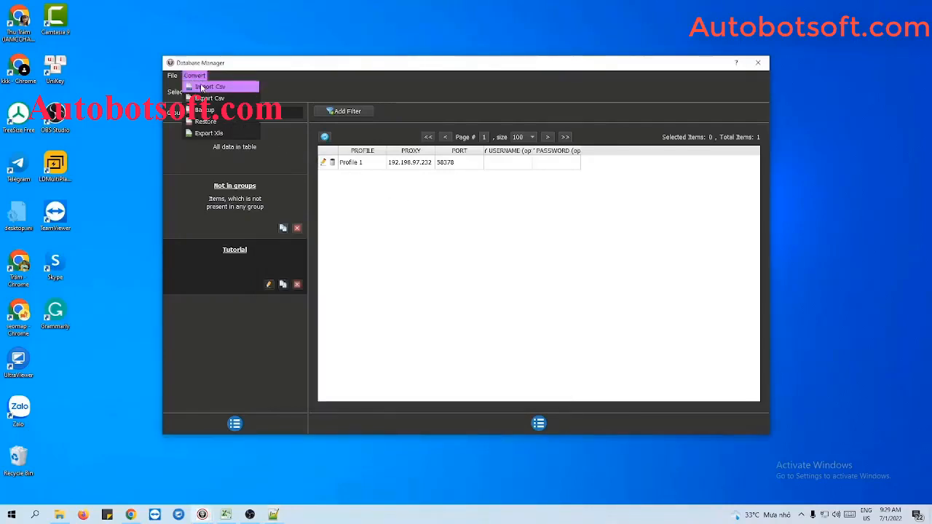
{"action": "left_click", "coordinate": [204, 87]}
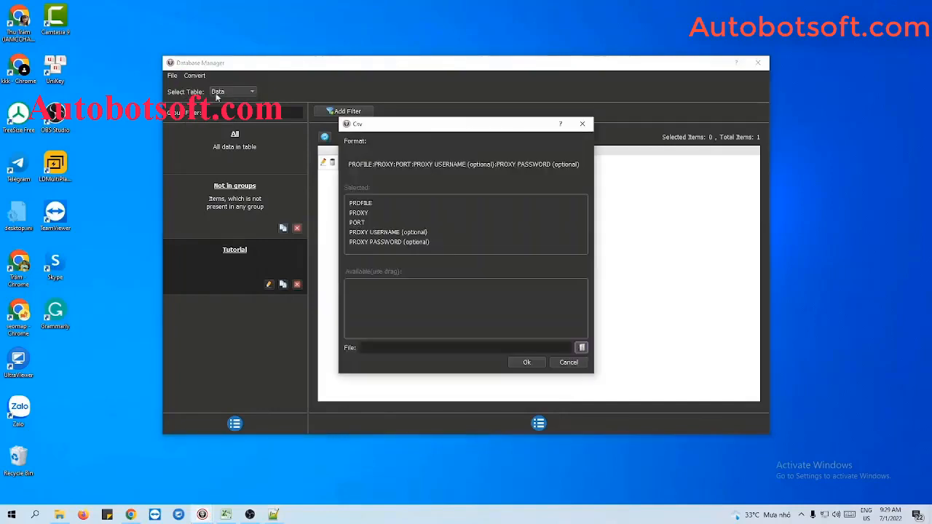
{"action": "left_click", "coordinate": [582, 349]}
{"action": "left_click", "coordinate": [374, 328]}
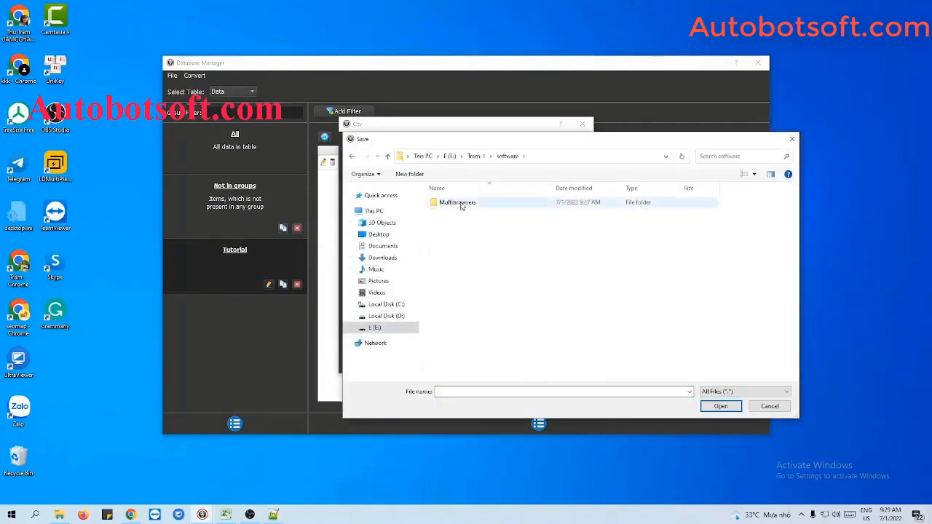
{"action": "double_click", "coordinate": [460, 206]}
{"action": "left_click", "coordinate": [460, 205]}
{"action": "left_click", "coordinate": [706, 405]}
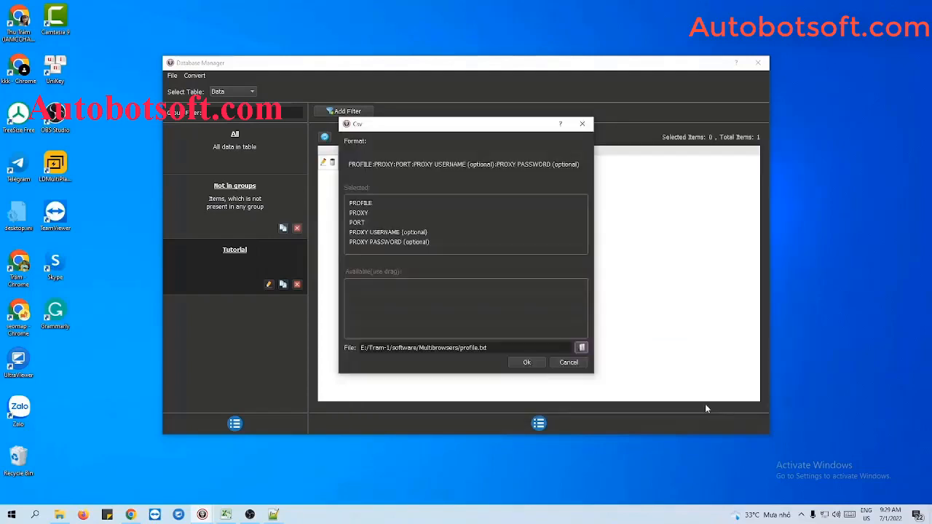
Step: Run the CSV import of profile.txt and rename the imported group as "Tutorial 2"
{"action": "left_click", "coordinate": [528, 364]}
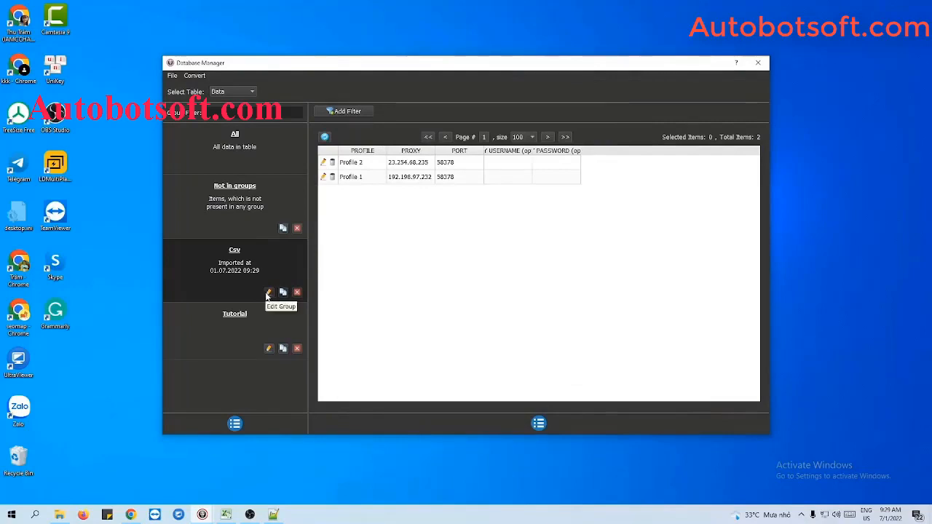
{"action": "left_click", "coordinate": [266, 294]}
{"action": "key", "text": "ctrl+a"}
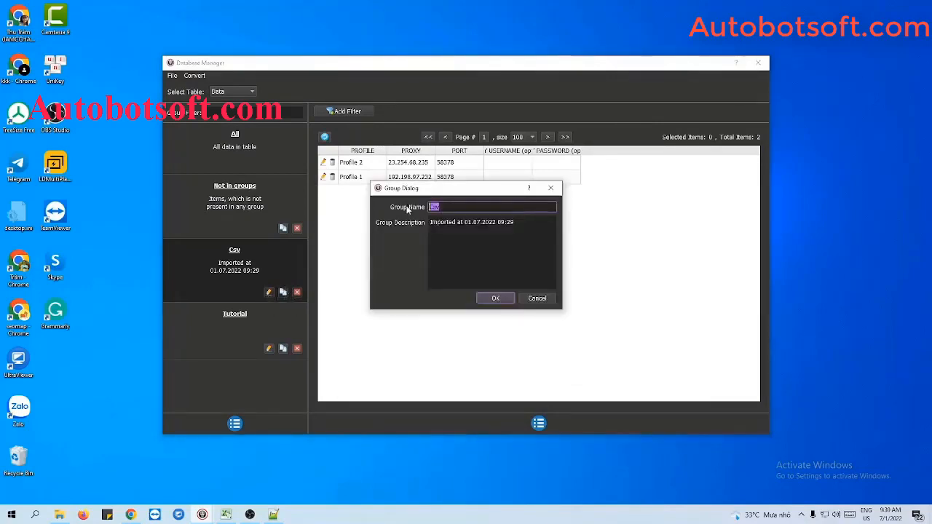
{"action": "type", "text": "Tutorial 2"}
{"action": "left_click", "coordinate": [495, 300]}
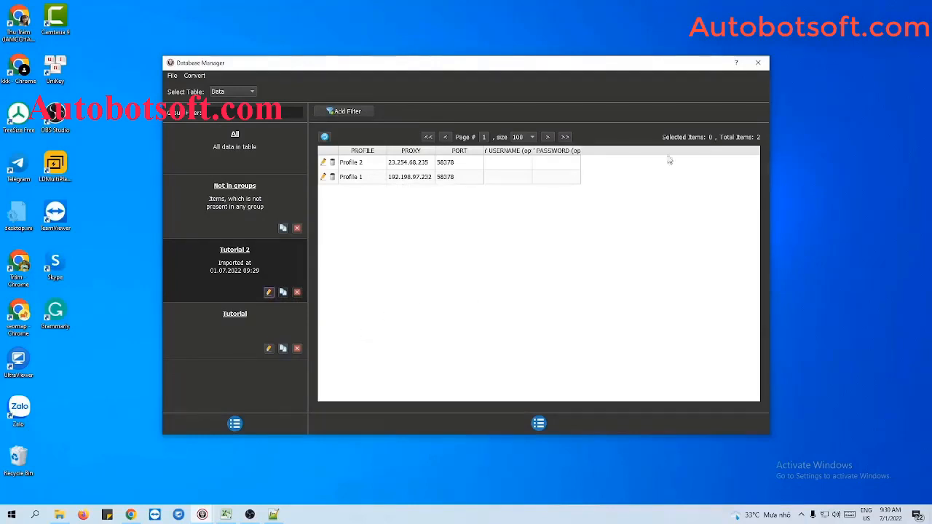
Step: Close Database Manager, minimise Notepad++ and select only the Tutorial 2 group as the Data source in multibrowsers
{"action": "left_click", "coordinate": [758, 64]}
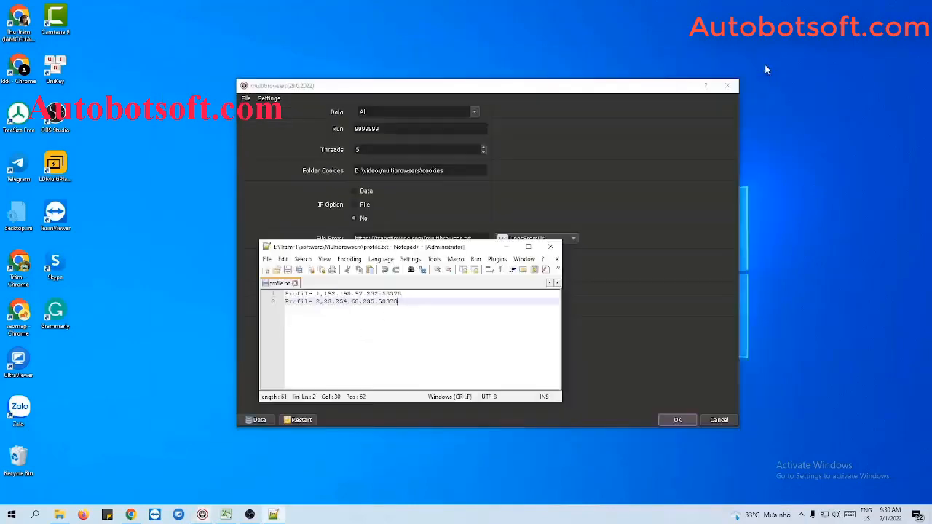
{"action": "left_click", "coordinate": [507, 247]}
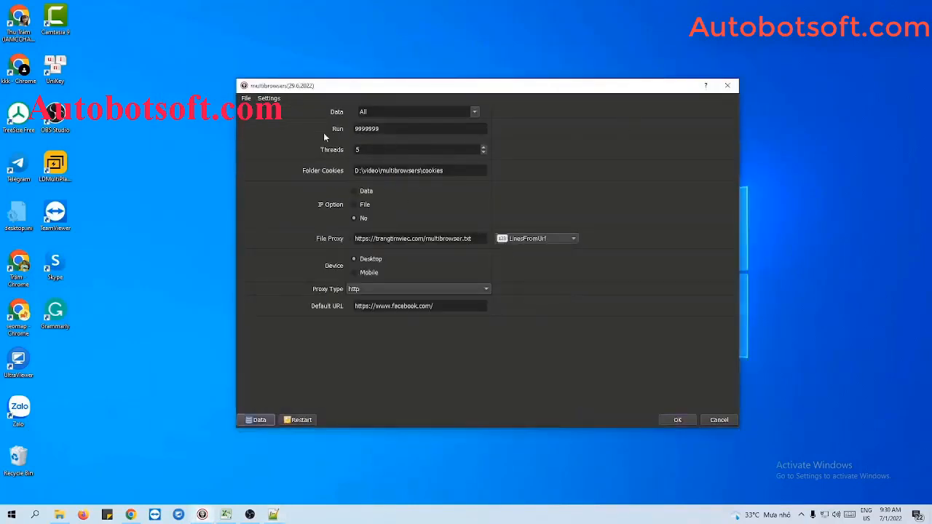
{"action": "left_click", "coordinate": [459, 113]}
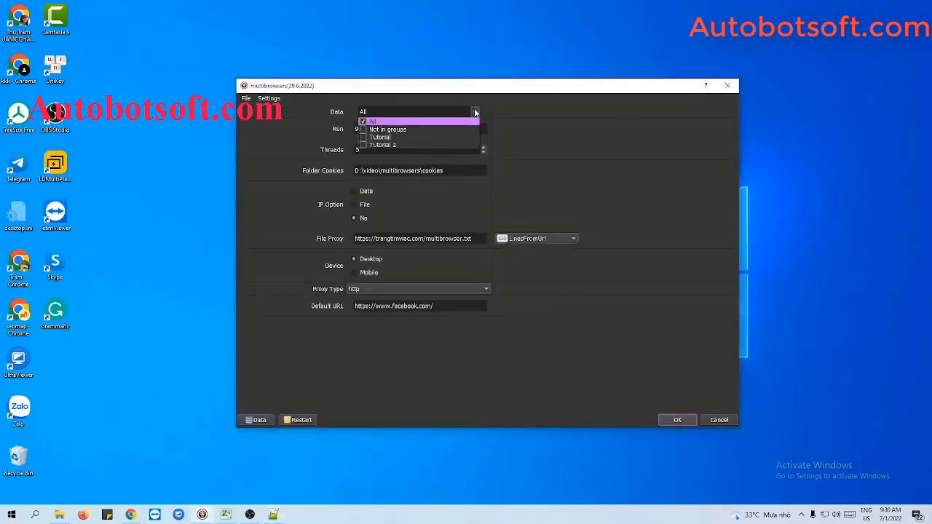
{"action": "left_click", "coordinate": [364, 146]}
{"action": "left_click", "coordinate": [552, 139]}
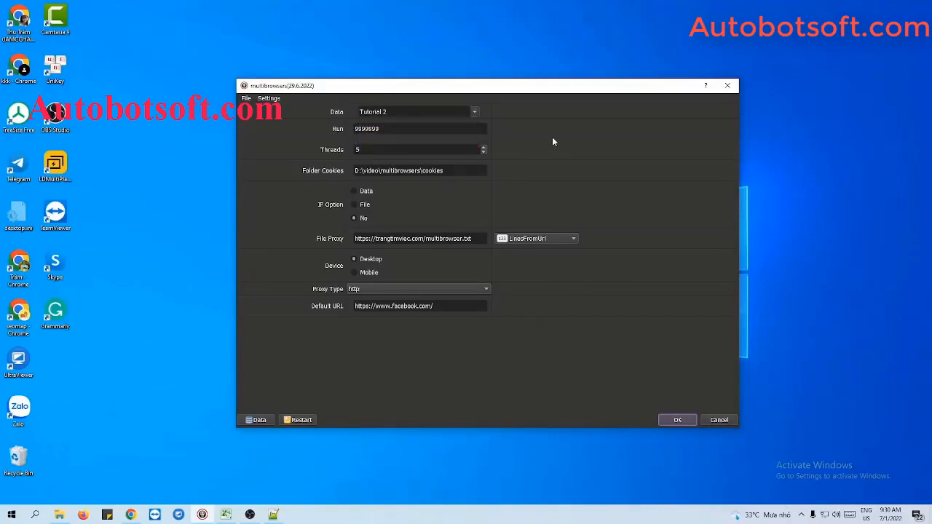
Step: Set the Run value to 1000 and go to the Threads value
{"action": "left_click", "coordinate": [415, 131]}
{"action": "double_click", "coordinate": [412, 129]}
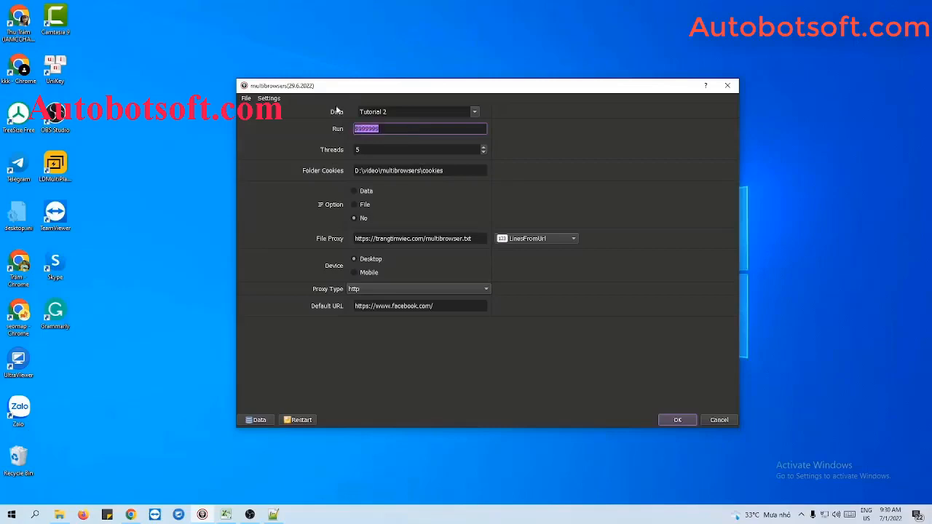
{"action": "type", "text": "1000"}
{"action": "left_click", "coordinate": [381, 150]}
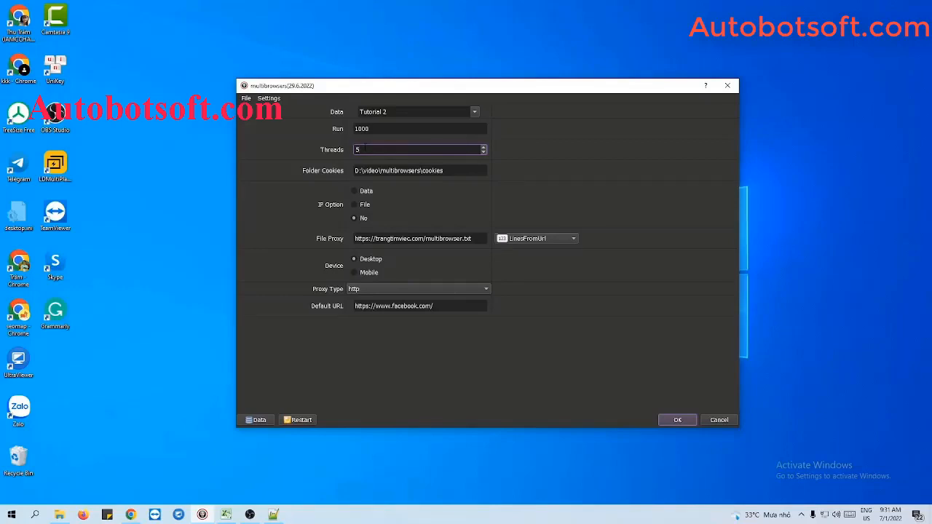
Step: Switch to File Explorer and create a folder named cookies in the Multibrowsers folder
{"action": "left_click", "coordinate": [326, 180]}
{"action": "right_click", "coordinate": [309, 247]}
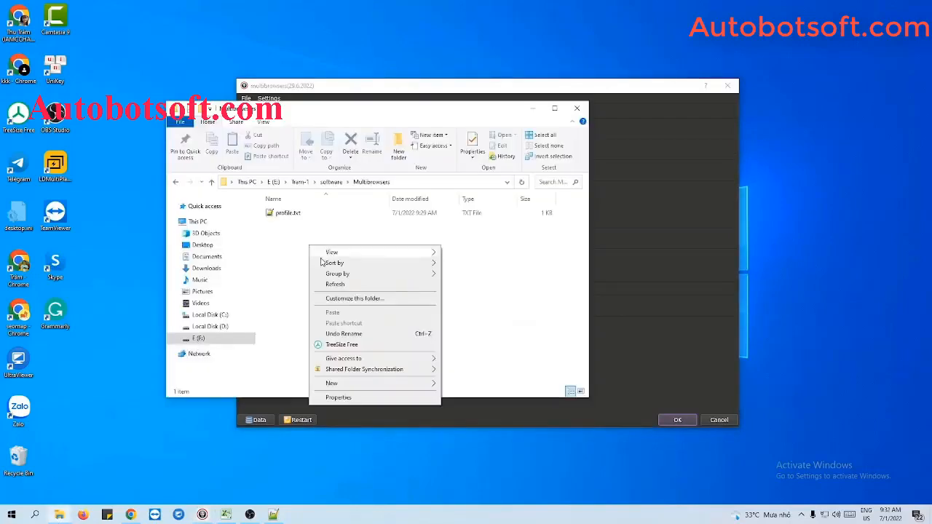
{"action": "mouse_move", "coordinate": [326, 384]}
{"action": "left_click", "coordinate": [467, 387]}
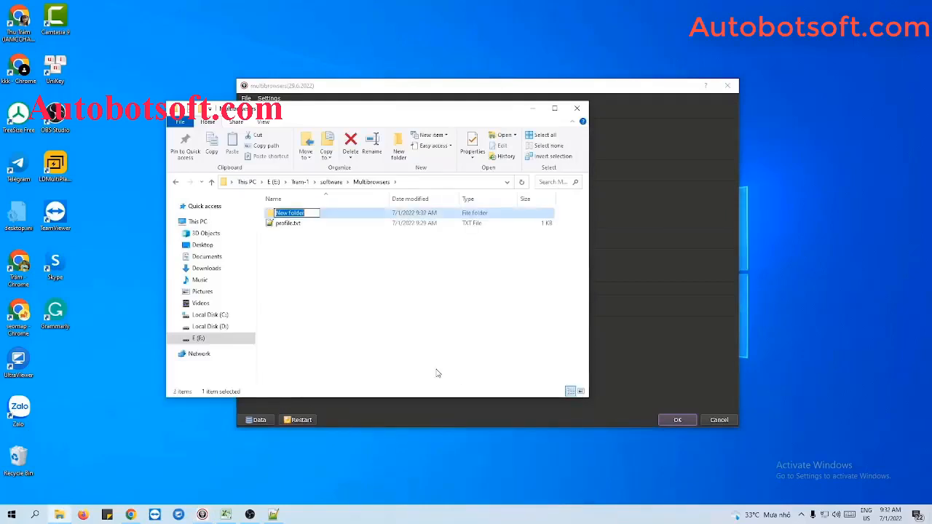
{"action": "type", "text": "cookies"}
{"action": "key", "text": "Return"}
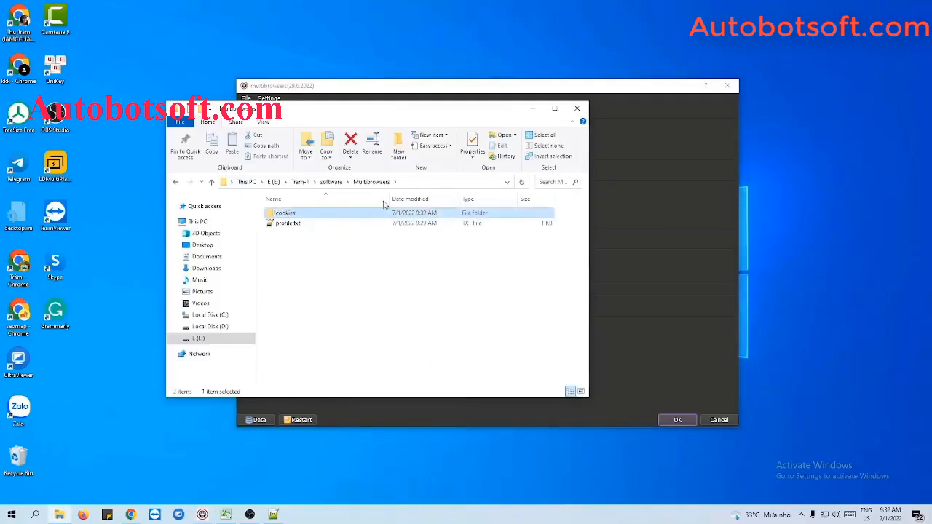
Step: Copy the new cookies folder's path and set Folder Cookies in multibrowsers to E:\Tram-1\software\Multibrowsers\cookies
{"action": "double_click", "coordinate": [336, 214]}
{"action": "left_click", "coordinate": [445, 181]}
{"action": "key", "text": "ctrl+c"}
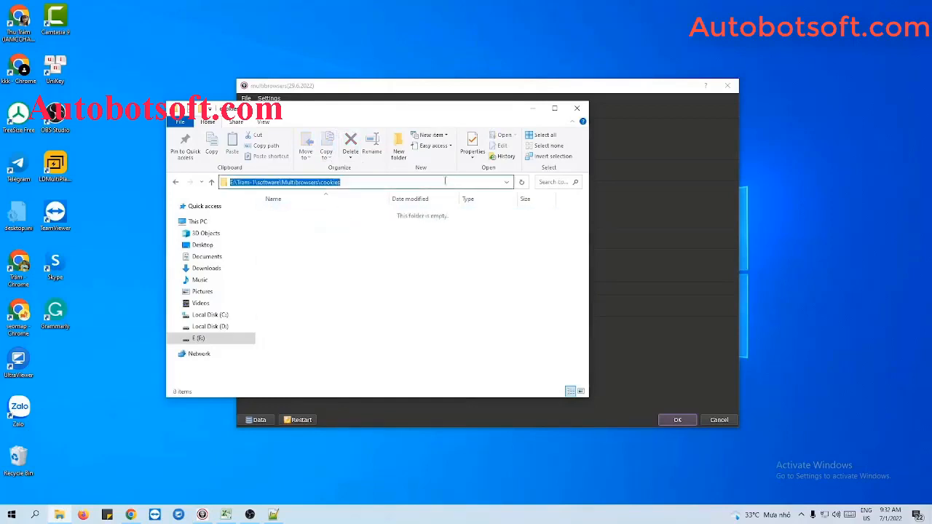
{"action": "left_click", "coordinate": [533, 109]}
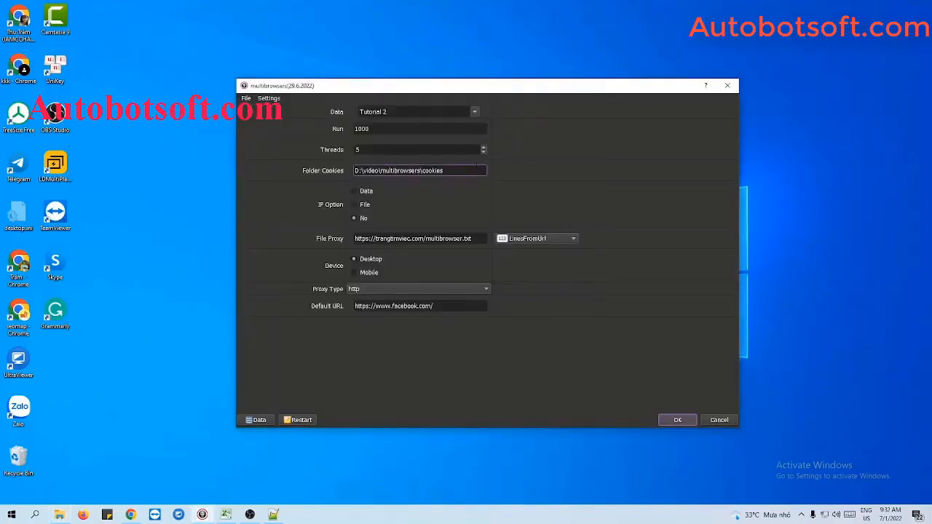
{"action": "triple_click", "coordinate": [477, 170]}
{"action": "key", "text": "ctrl+v"}
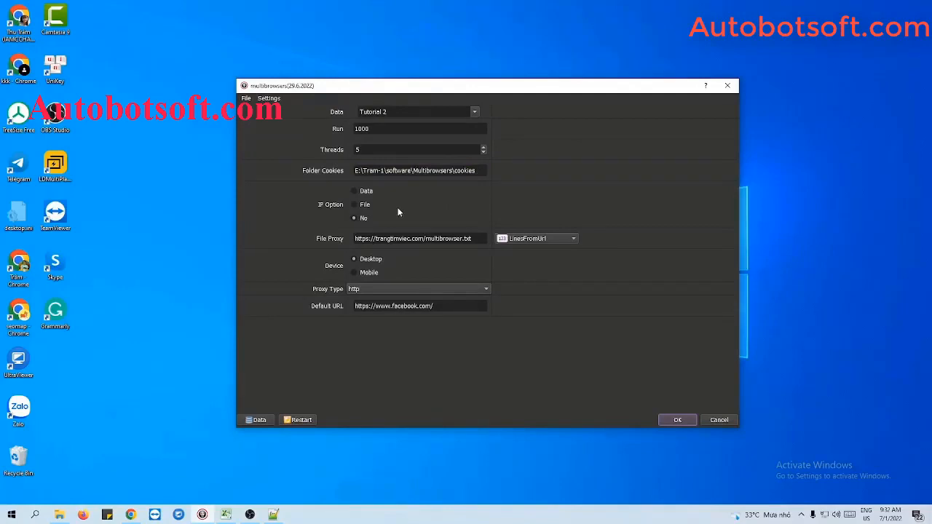
Step: Set IP Option to Data and review the stored profile proxies in Database Manager
{"action": "left_click", "coordinate": [354, 193]}
{"action": "left_click", "coordinate": [257, 421]}
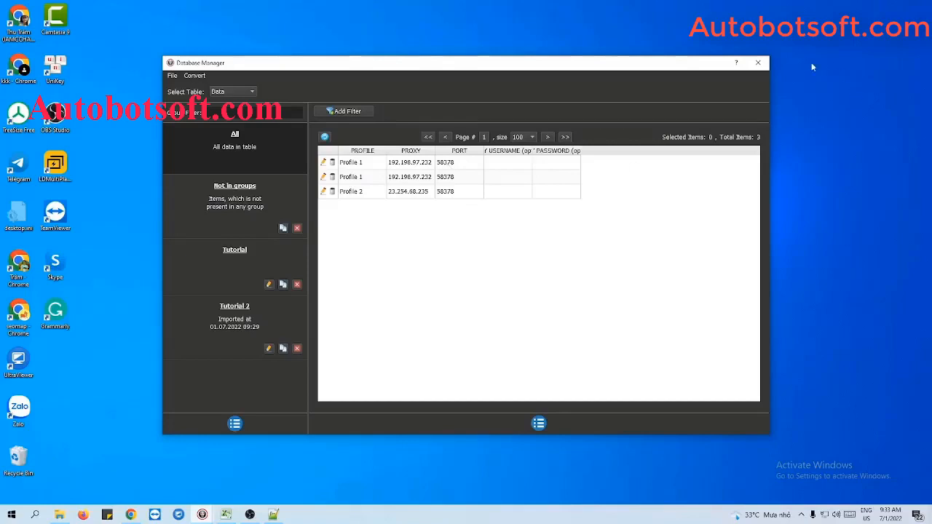
{"action": "left_click", "coordinate": [756, 63]}
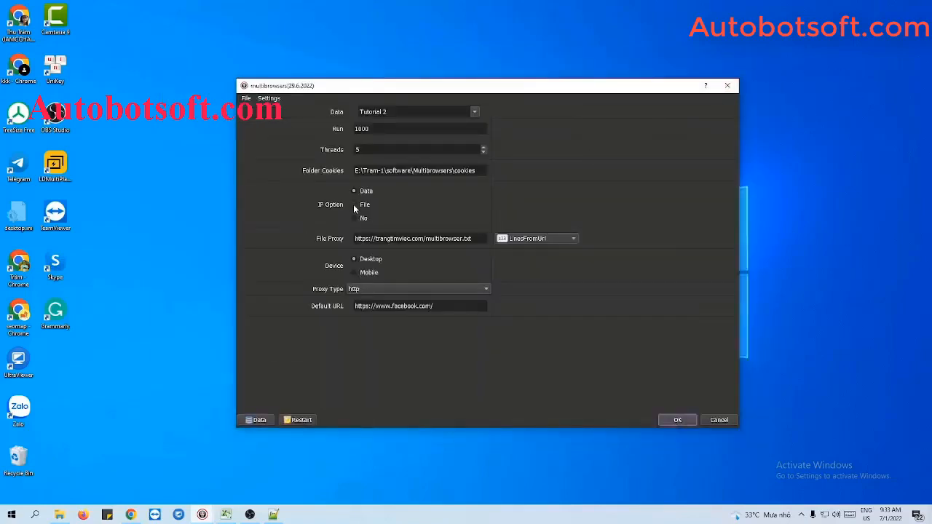
Step: Set IP Option to File with LinesFromFile as the proxy source, and create a text document named proxy.txt in the Multibrowsers folder
{"action": "left_click", "coordinate": [532, 240]}
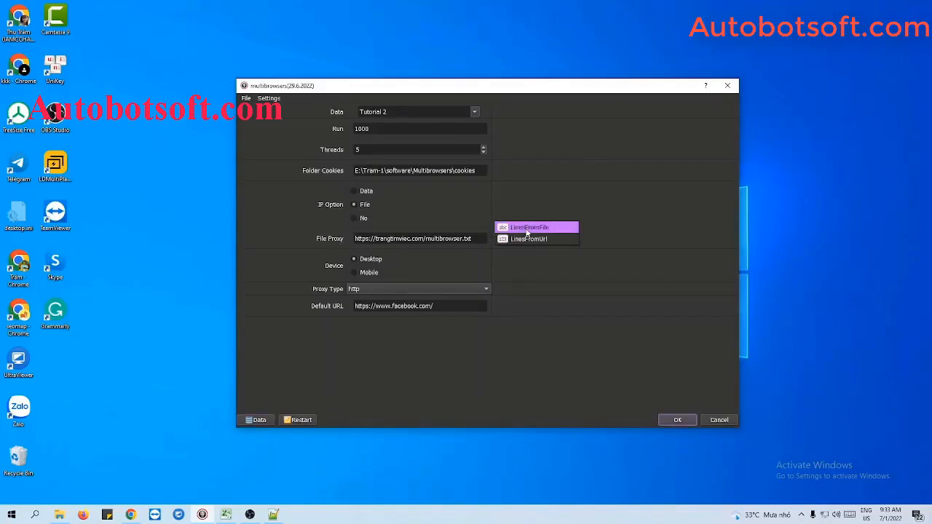
{"action": "left_click", "coordinate": [527, 229]}
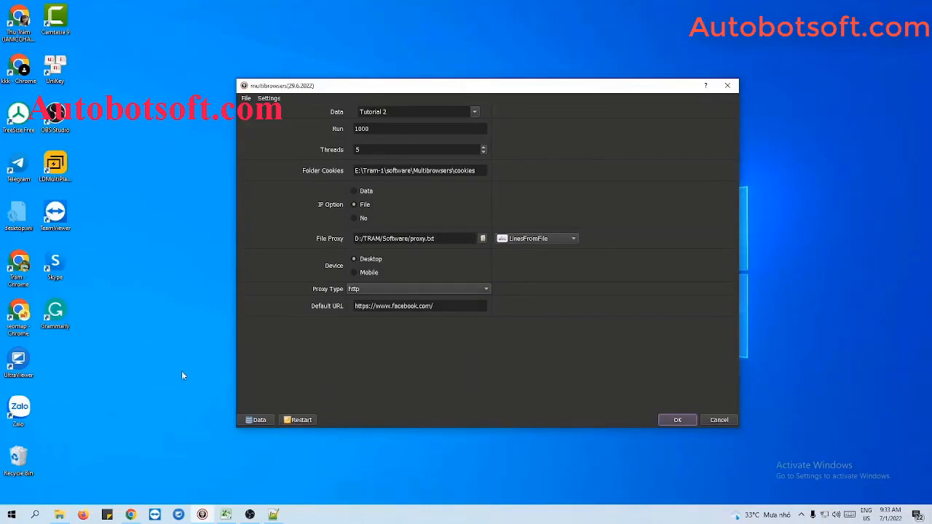
{"action": "left_click", "coordinate": [59, 512]}
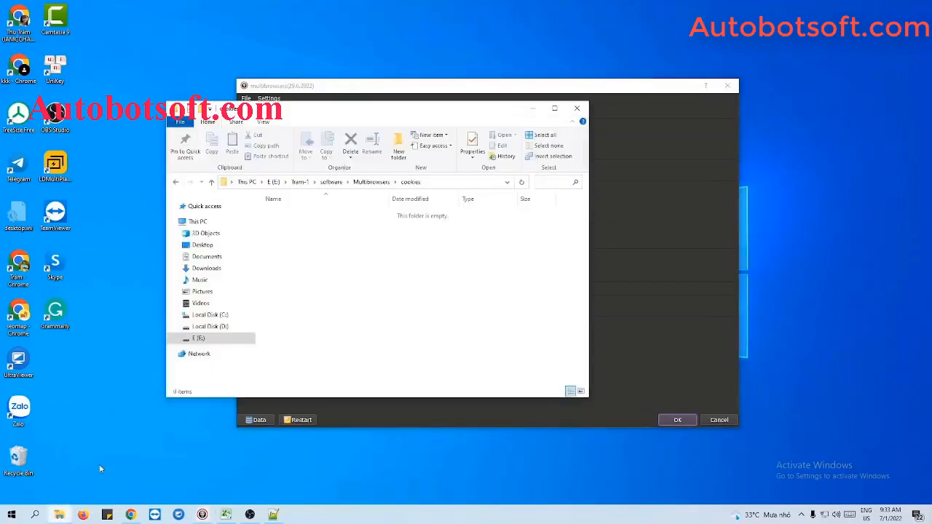
{"action": "left_click", "coordinate": [212, 182]}
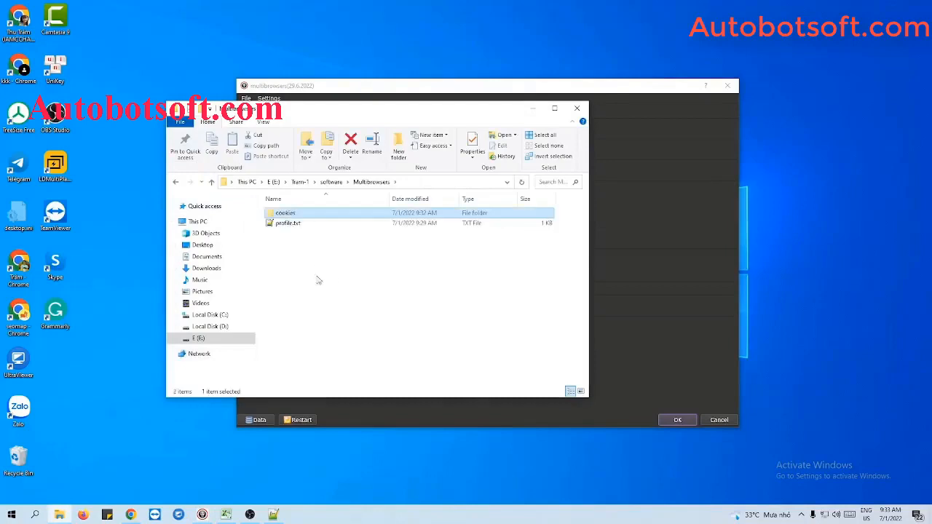
{"action": "right_click", "coordinate": [307, 257]}
{"action": "mouse_move", "coordinate": [330, 395]}
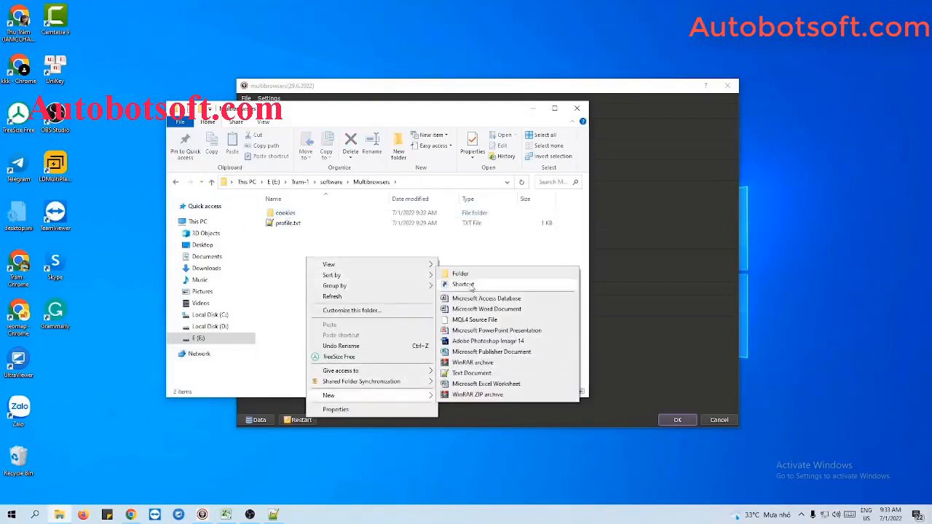
{"action": "left_click", "coordinate": [471, 373]}
{"action": "type", "text": "proxy"}
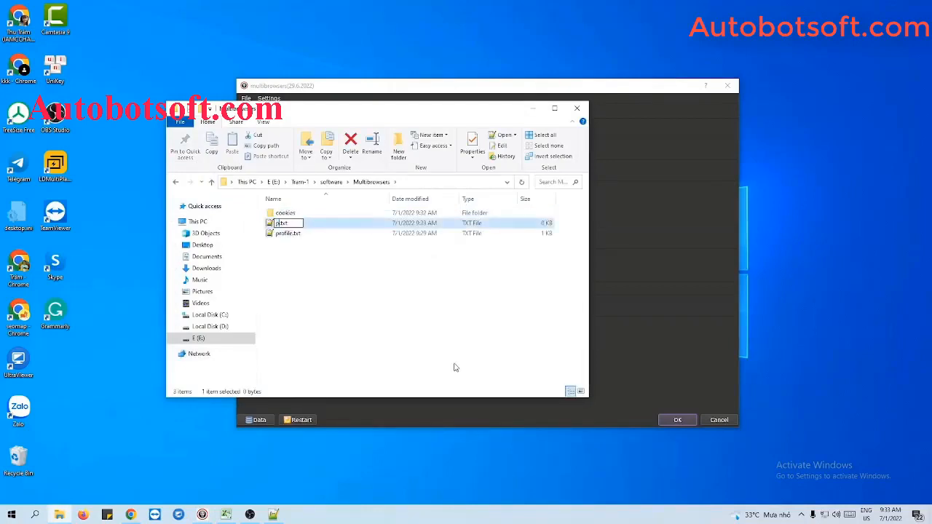
{"action": "key", "text": "Return"}
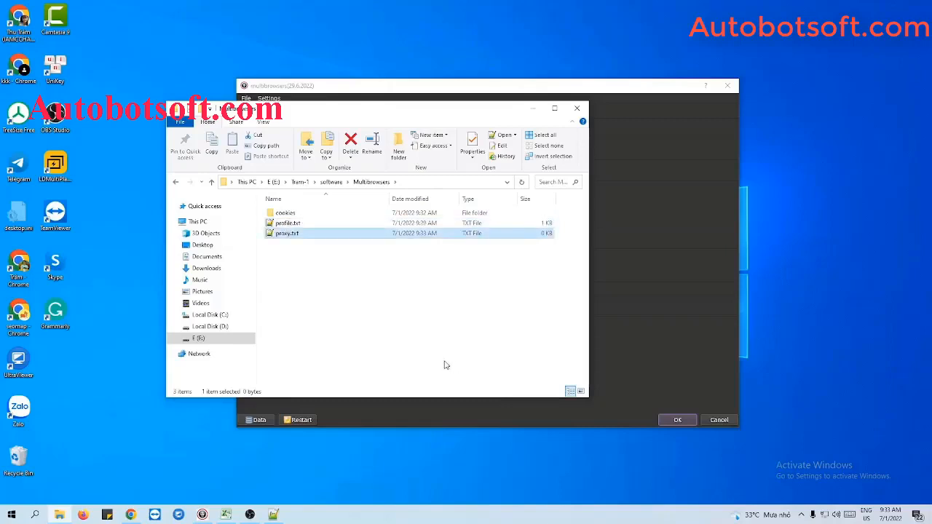
Step: Open proxy.txt in Notepad++, paste the copied proxy list without a trailing empty line, and save the file
{"action": "double_click", "coordinate": [277, 236]}
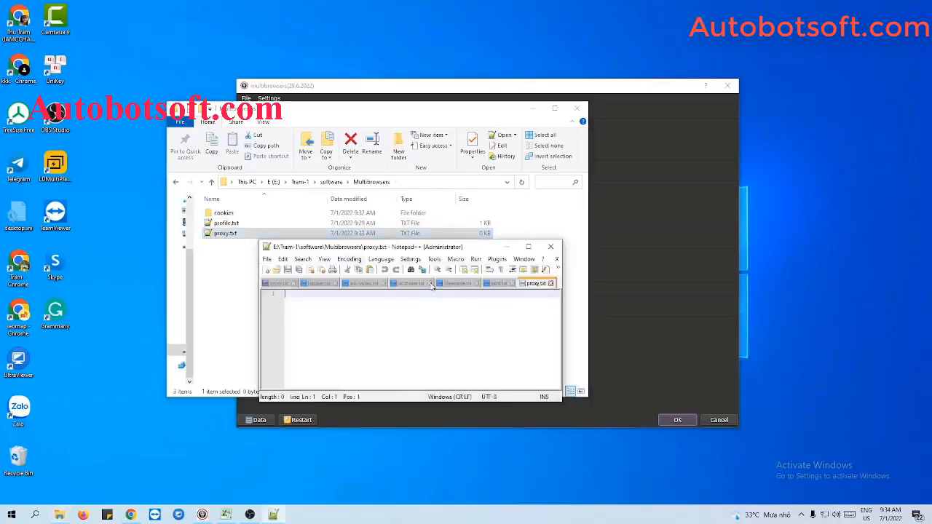
{"action": "left_click", "coordinate": [534, 113]}
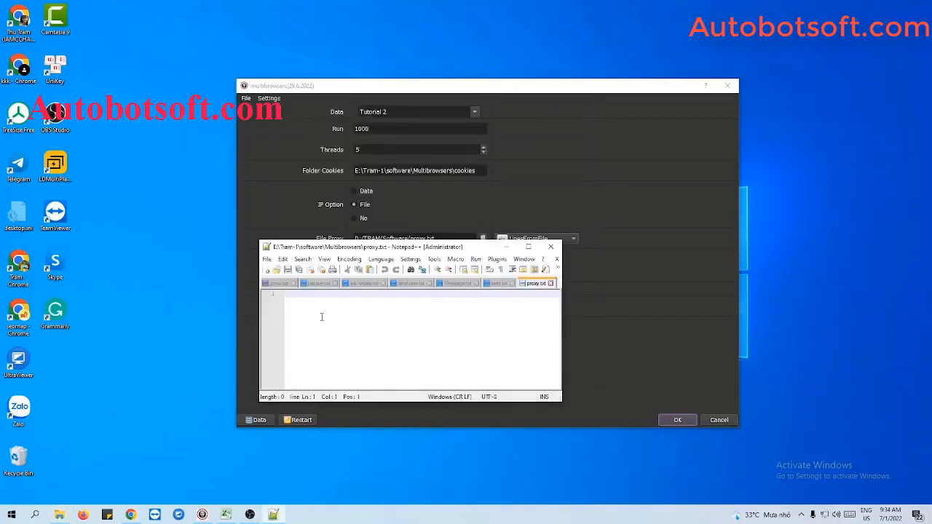
{"action": "key", "text": "ctrl+v"}
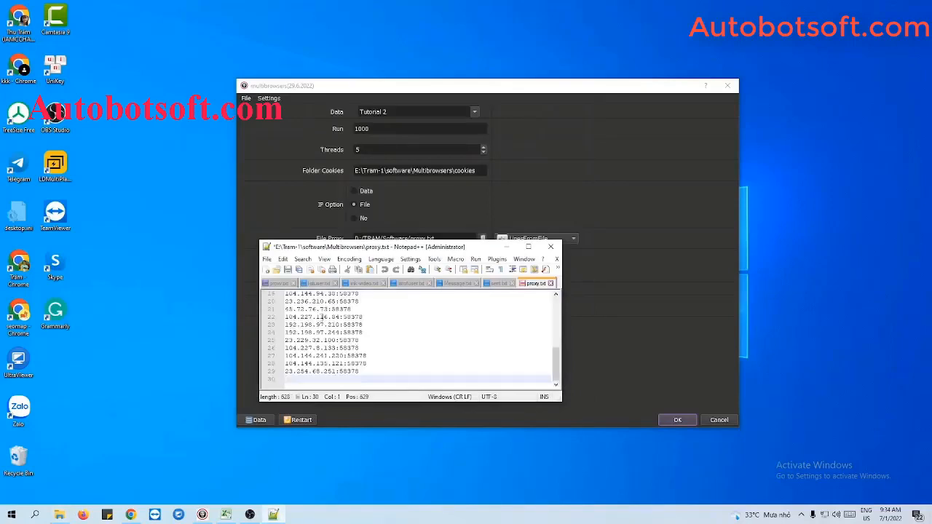
{"action": "key", "text": "BackSpace"}
{"action": "left_click", "coordinate": [287, 271]}
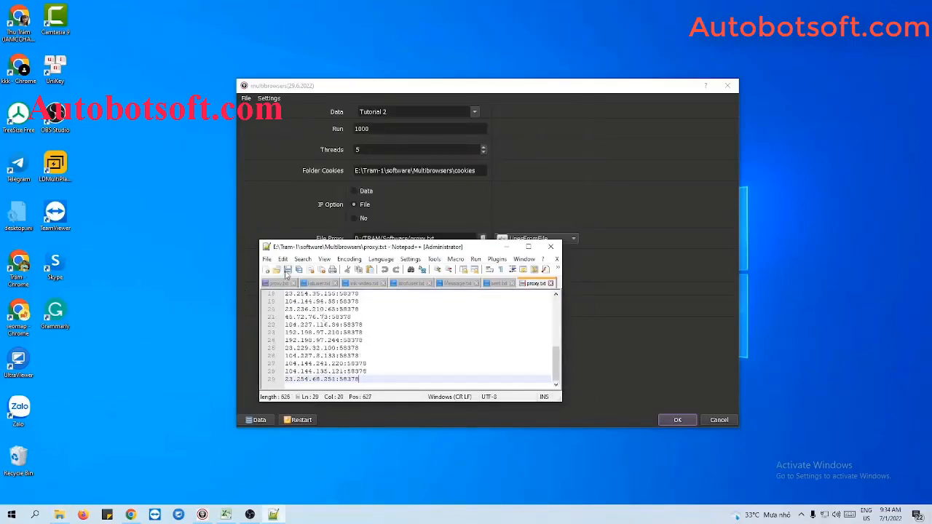
{"action": "left_click", "coordinate": [509, 248]}
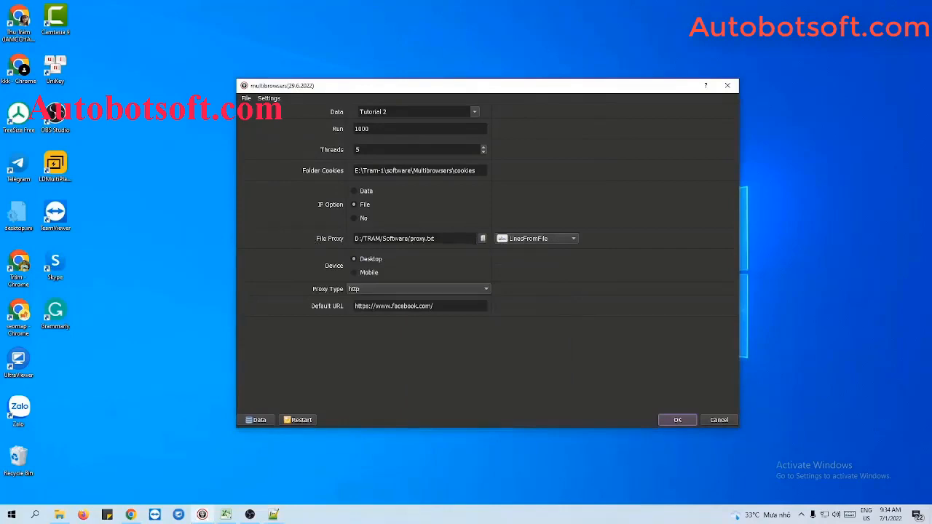
Step: Choose proxy.txt from E:/Tram-1/software/Multibrowsers as the File Proxy in multibrowsers
{"action": "left_click", "coordinate": [482, 239]}
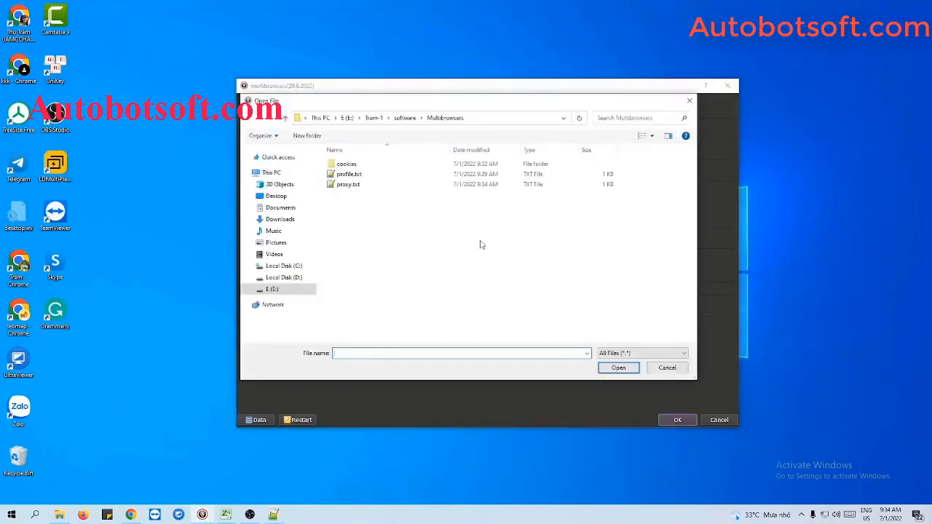
{"action": "left_click", "coordinate": [377, 186]}
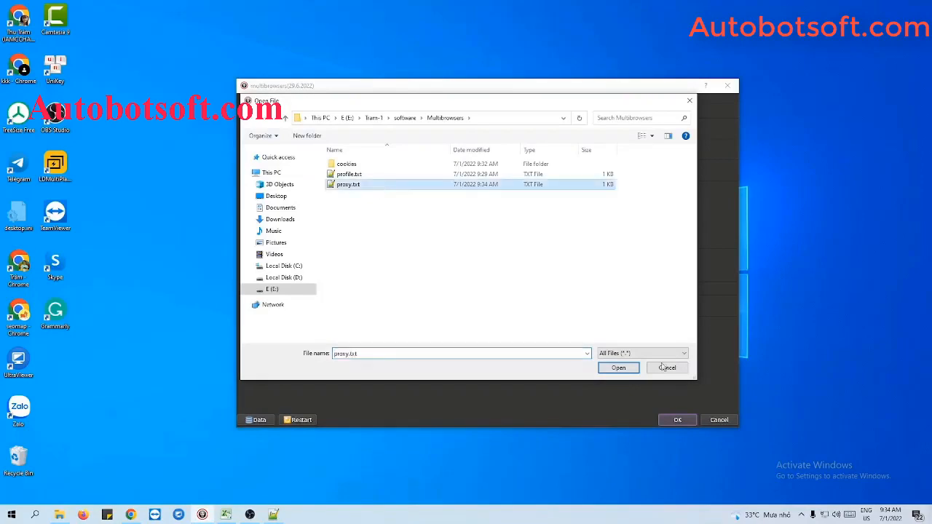
{"action": "left_click", "coordinate": [628, 368]}
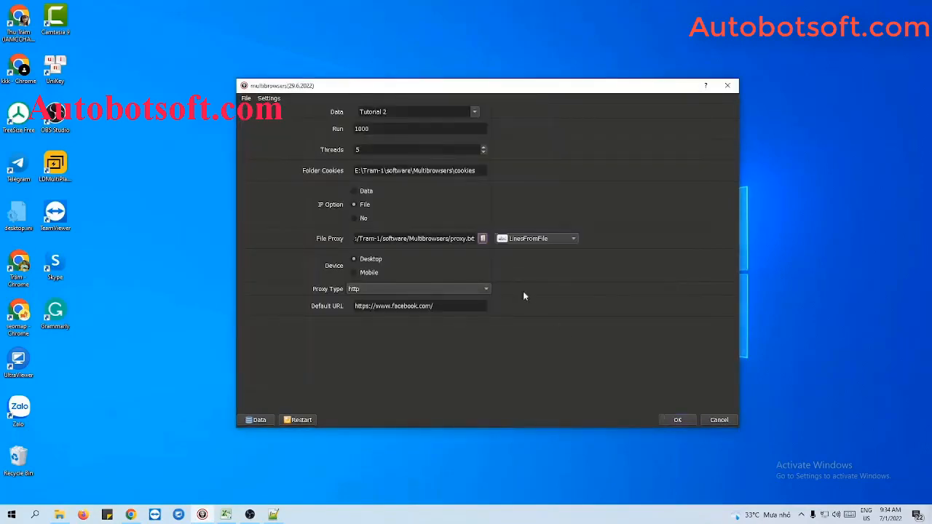
Step: Switch the File Proxy source to LinesFromUrl and check the proxy list URL
{"action": "left_click", "coordinate": [528, 241]}
{"action": "left_click", "coordinate": [528, 251]}
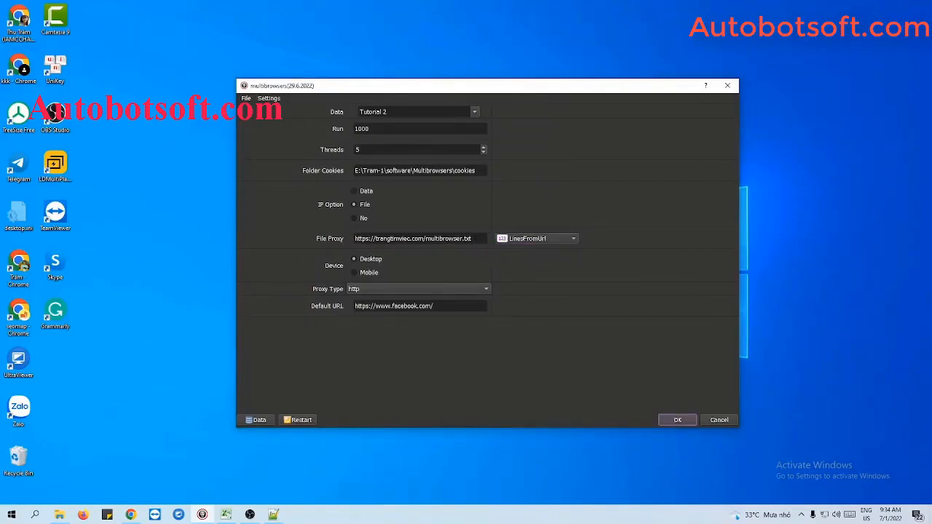
{"action": "left_click_drag", "start_coordinate": [473, 238], "coordinate": [355, 238]}
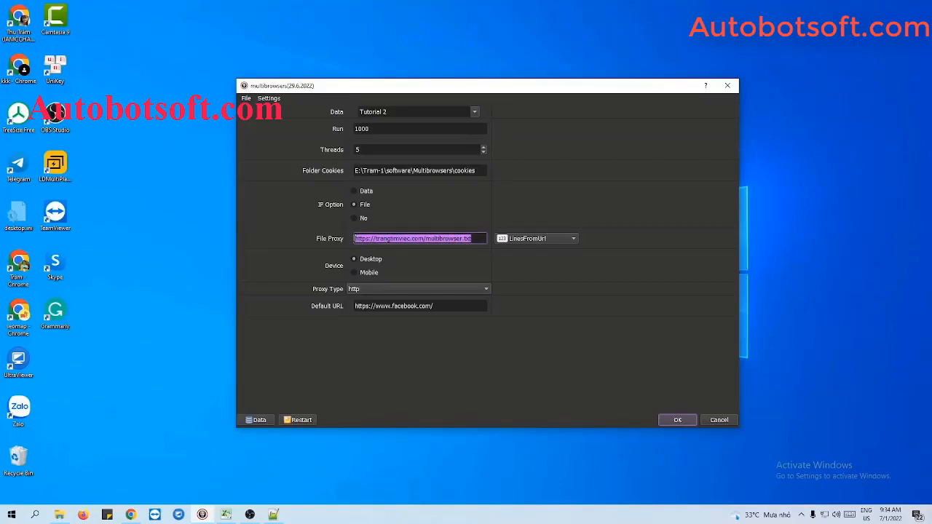
{"action": "left_click", "coordinate": [474, 238]}
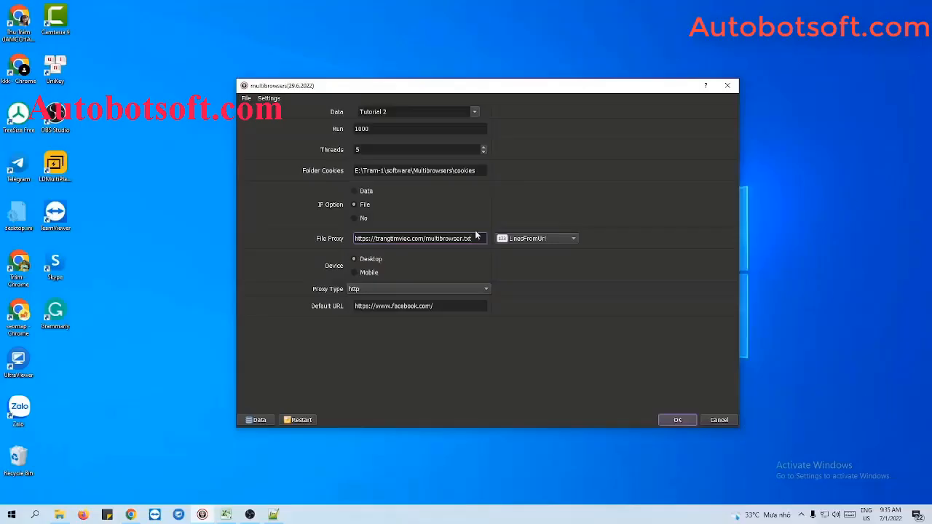
Step: Set the IP Option to Data and check the Default URL entry
{"action": "left_click", "coordinate": [354, 219]}
{"action": "left_click", "coordinate": [385, 306]}
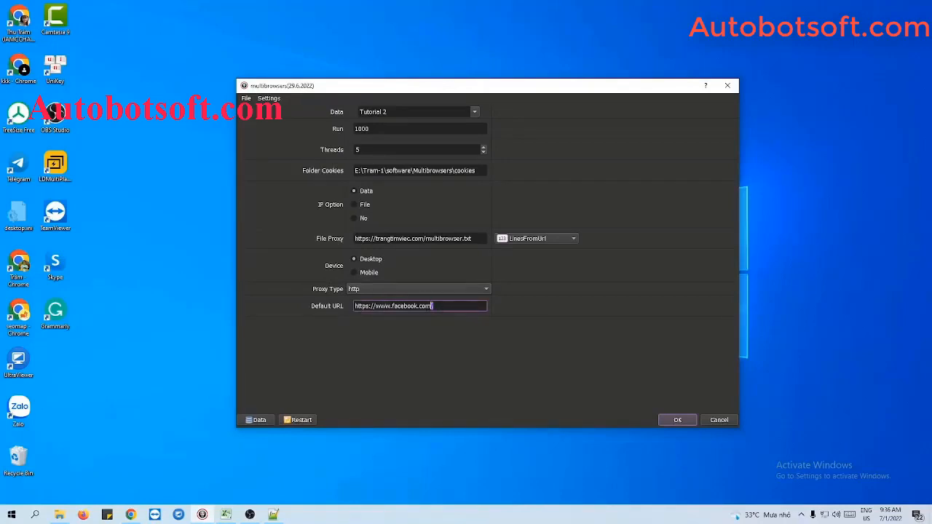
{"action": "left_click_drag", "start_coordinate": [434, 306], "coordinate": [350, 306]}
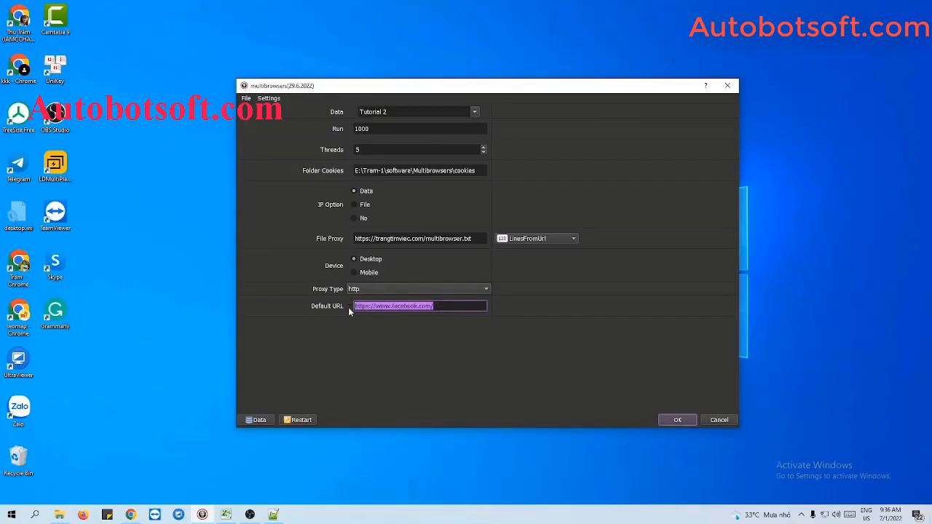
{"action": "left_click", "coordinate": [438, 307]}
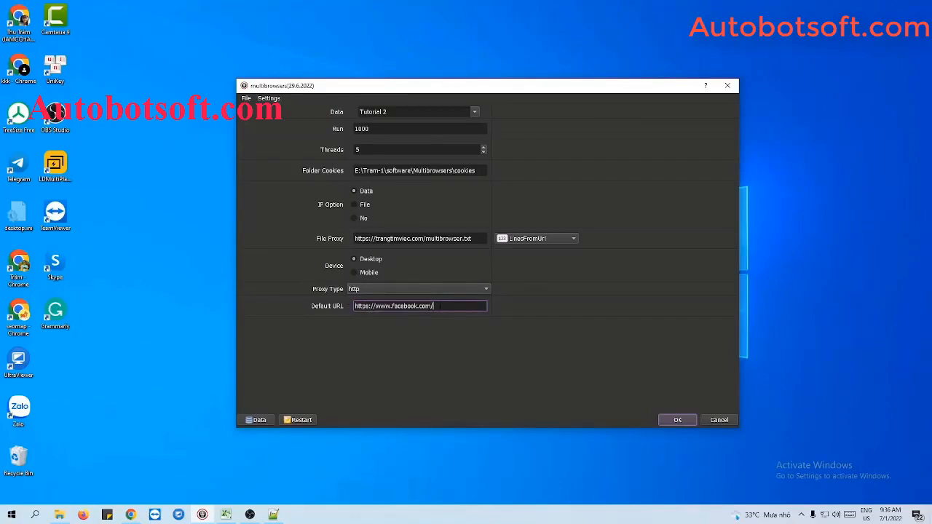
{"action": "left_click_drag", "start_coordinate": [438, 306], "coordinate": [419, 307]}
{"action": "left_click", "coordinate": [440, 306]}
Step: Switch to Chrome, search for browserleaks, open the BrowserLeaks site and copy its address
{"action": "left_click", "coordinate": [130, 515]}
{"action": "type", "text": "br"}
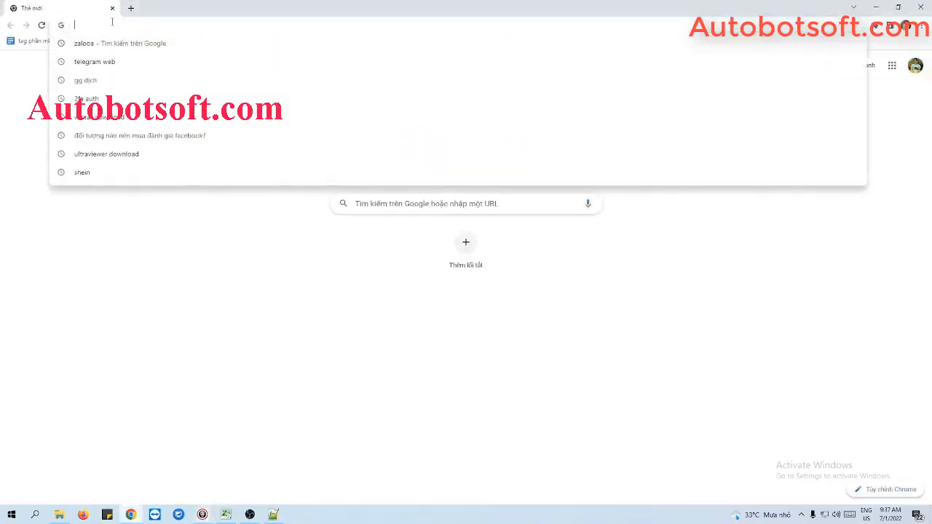
{"action": "key", "text": "Delete"}
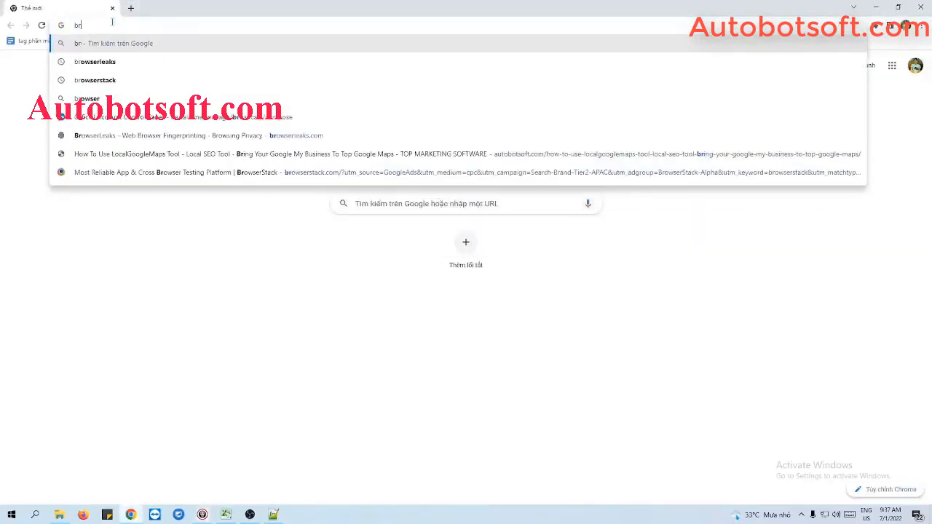
{"action": "type", "text": "ow"}
{"action": "key", "text": "Return"}
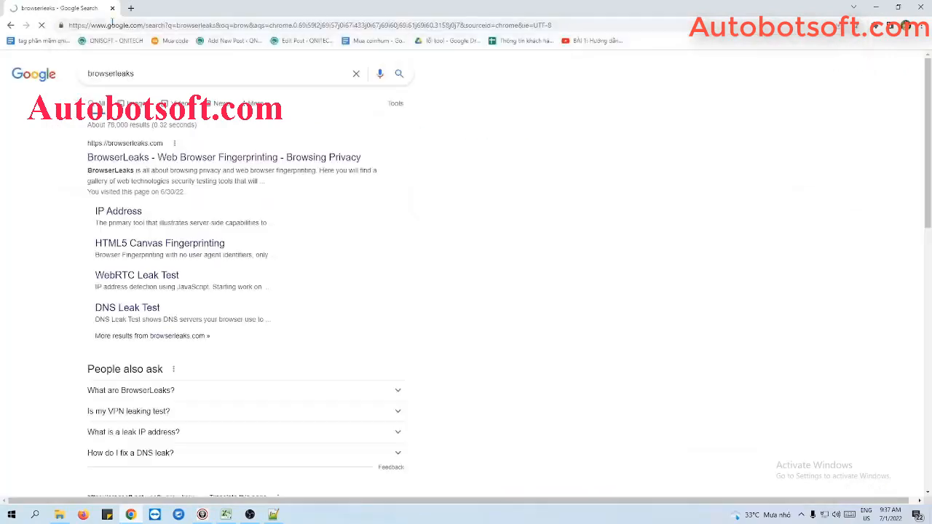
{"action": "left_click", "coordinate": [176, 159]}
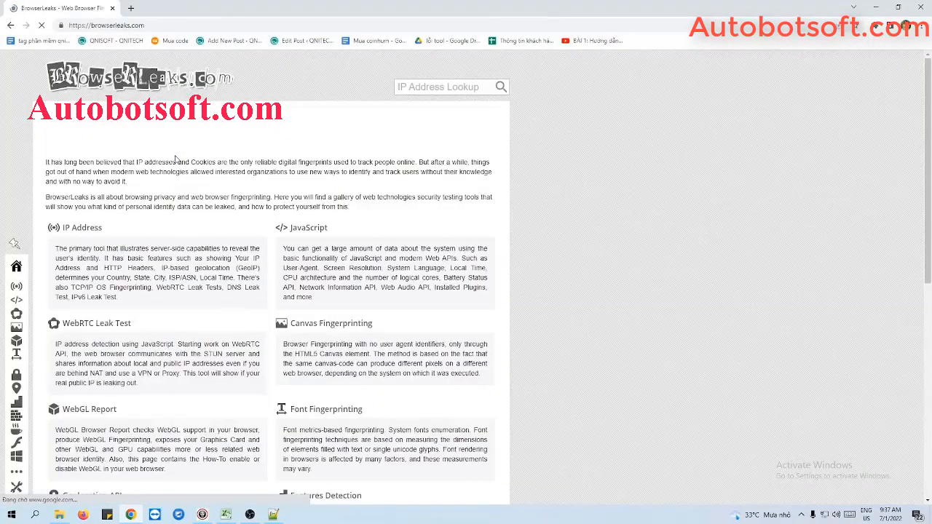
{"action": "left_click", "coordinate": [176, 26]}
{"action": "key", "text": "ctrl+c"}
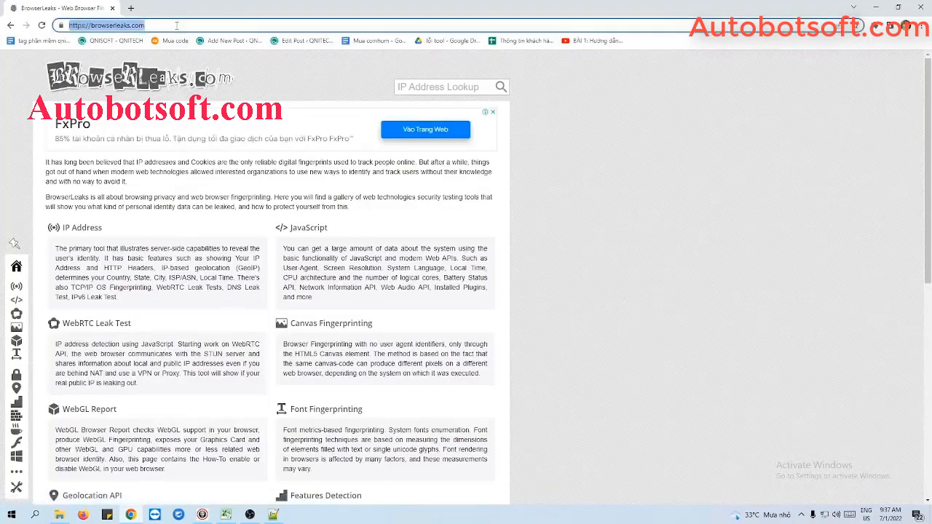
{"action": "left_click", "coordinate": [876, 9]}
{"action": "key", "text": "ctrl+a"}
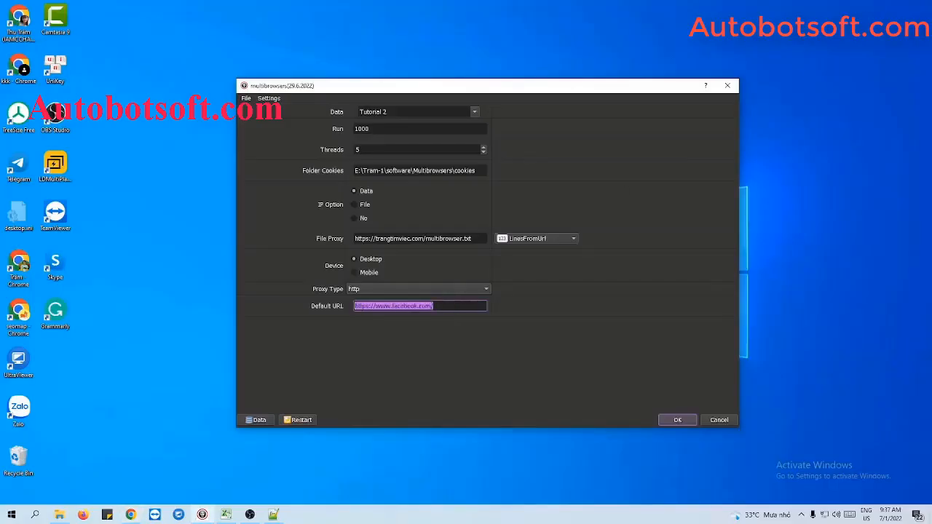
{"action": "key", "text": "ctrl+v"}
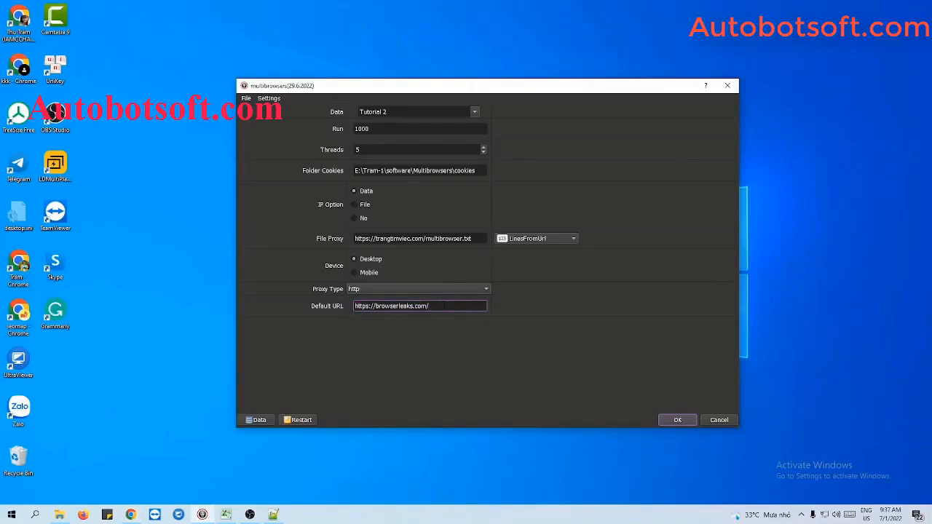
{"action": "left_click", "coordinate": [677, 421]}
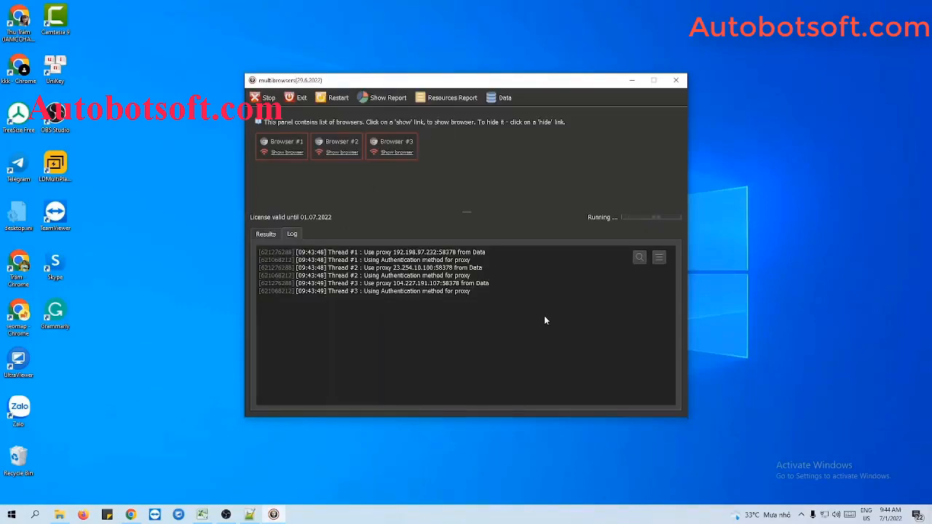
Step: Show Browser #1, Browser #2 and Browser #3, and arrange all open windows side by side
{"action": "left_click", "coordinate": [281, 152]}
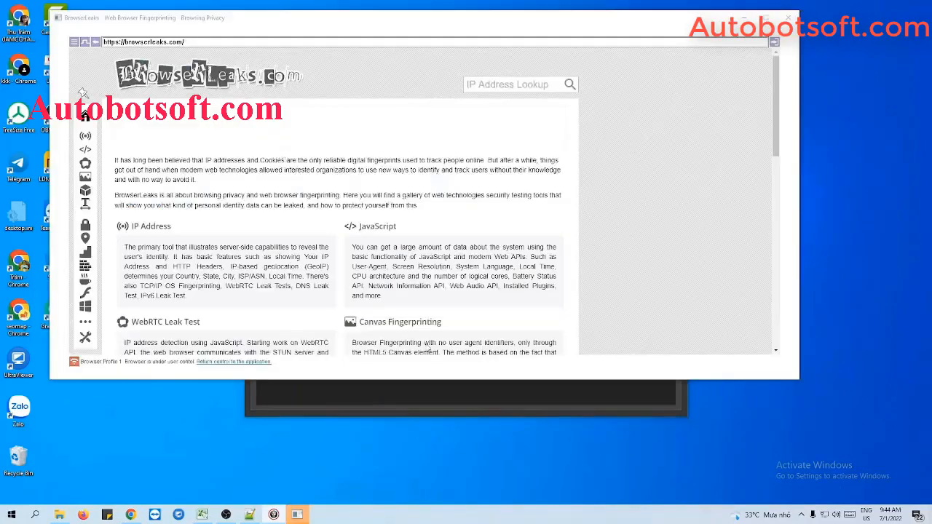
{"action": "left_click", "coordinate": [342, 152]}
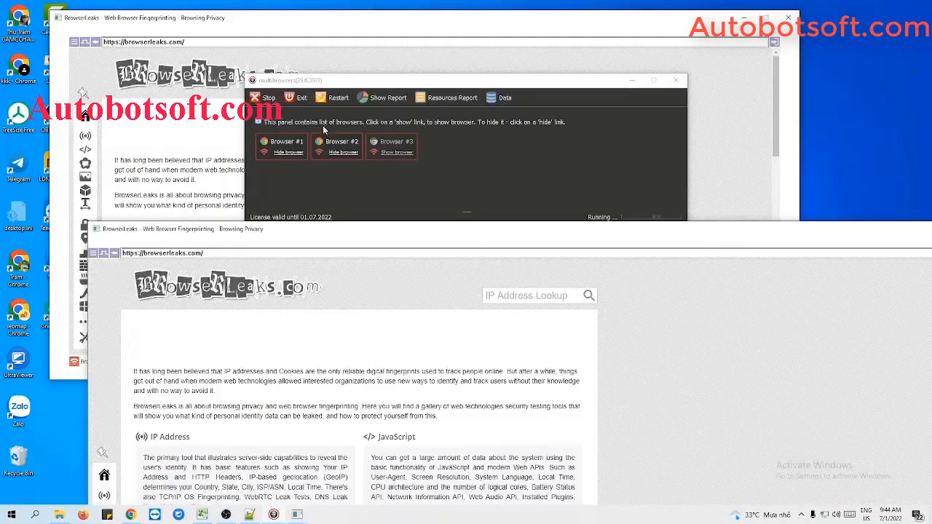
{"action": "left_click", "coordinate": [388, 152]}
{"action": "right_click", "coordinate": [545, 518]}
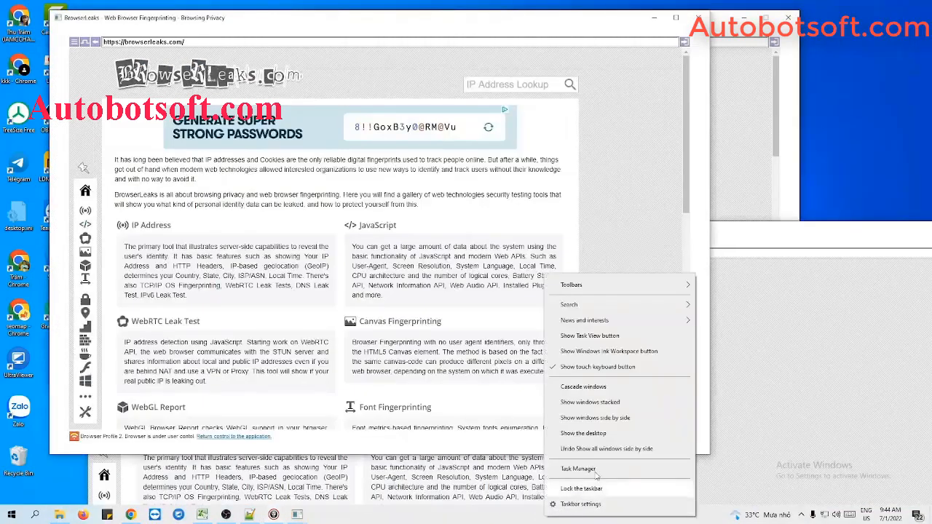
{"action": "left_click", "coordinate": [615, 424]}
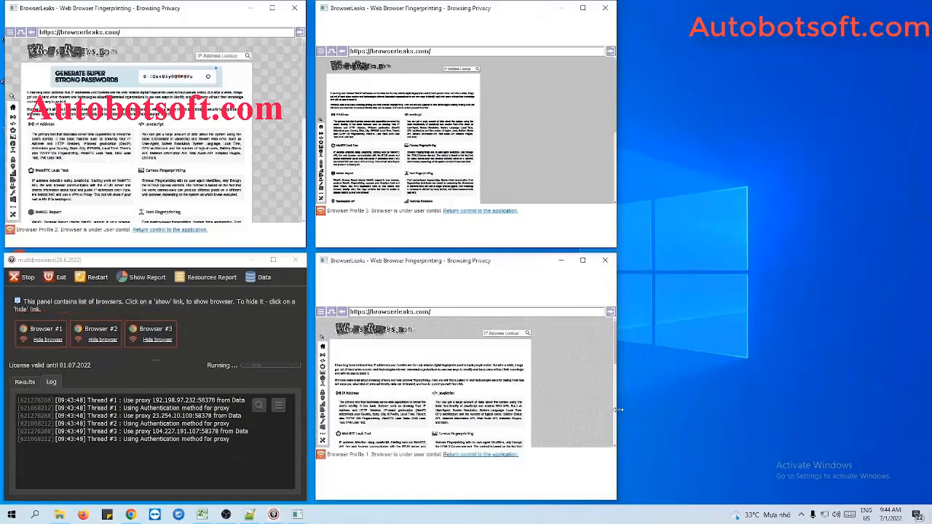
Step: Widen the Browser Profile 1 and Browser Profile 3 windows to nearly the screen's edge and view their BrowserLeaks pages
{"action": "left_click_drag", "start_coordinate": [617, 412], "coordinate": [916, 427]}
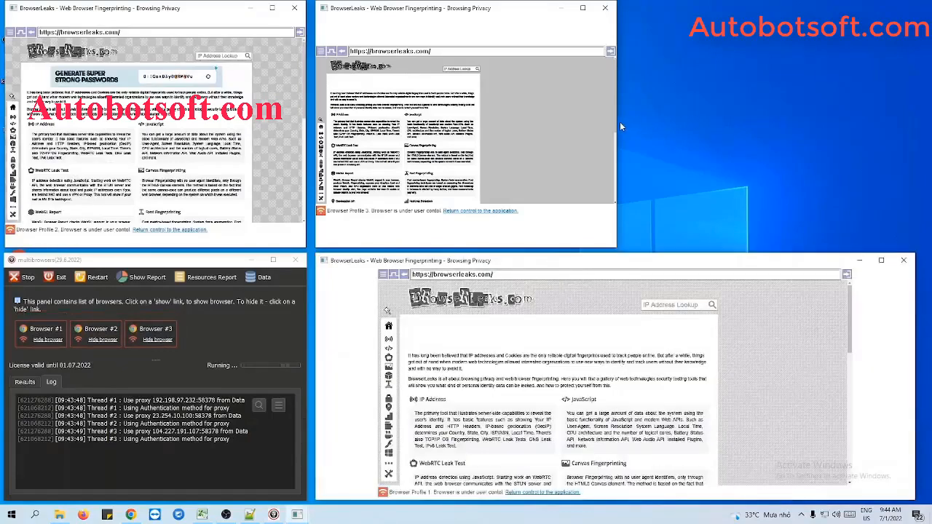
{"action": "left_click_drag", "start_coordinate": [617, 122], "coordinate": [915, 143]}
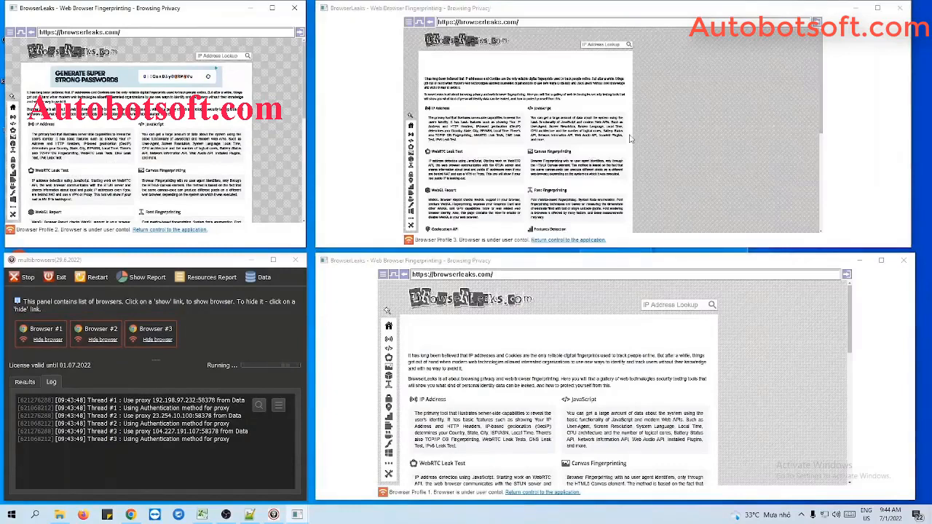
{"action": "scroll", "coordinate": [631, 138], "scroll_direction": "down", "scroll_amount": 1}
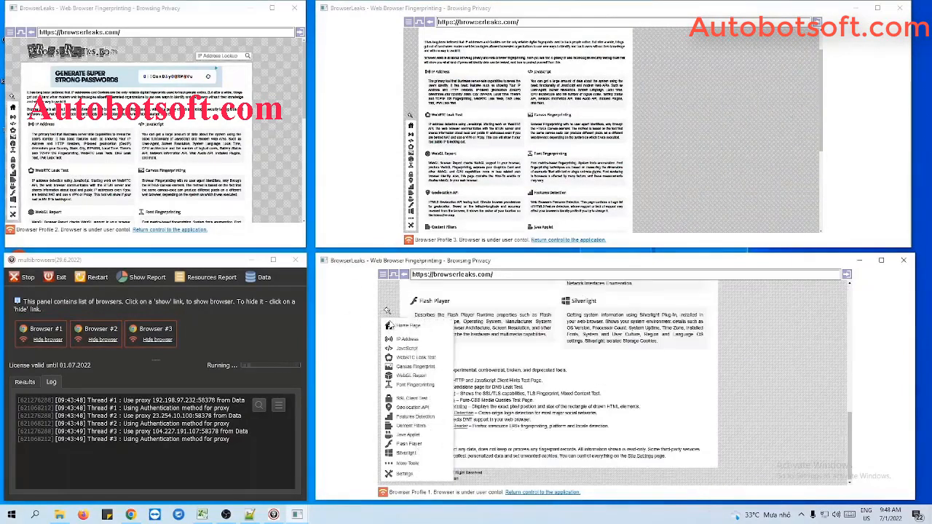
Step: Switch to Chrome, open whatismyproxy.com and copy the page's address
{"action": "left_click", "coordinate": [136, 514]}
{"action": "left_click", "coordinate": [190, 25]}
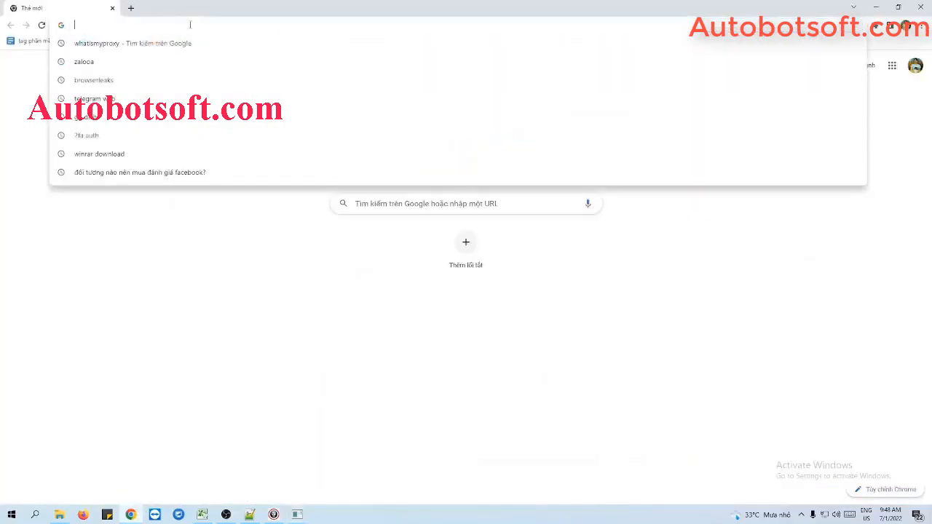
{"action": "type", "text": "whatism"}
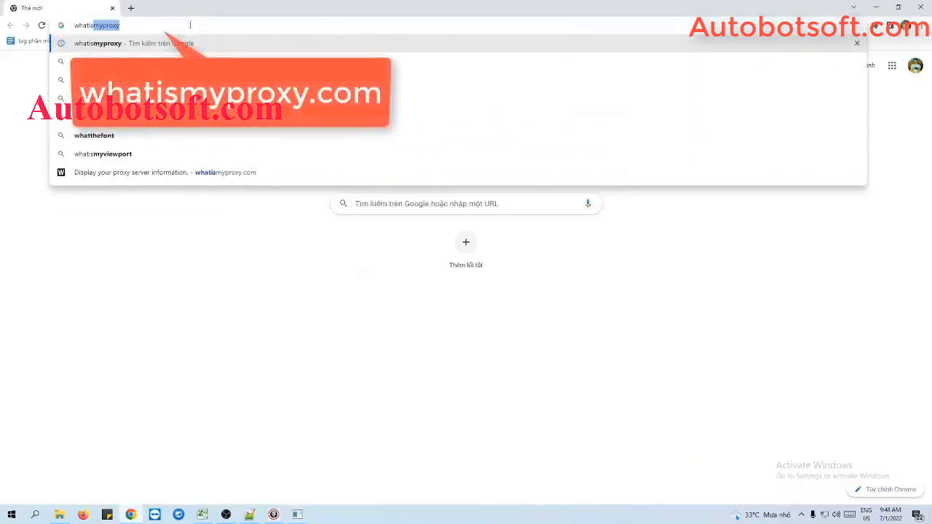
{"action": "type", "text": "yproxy"}
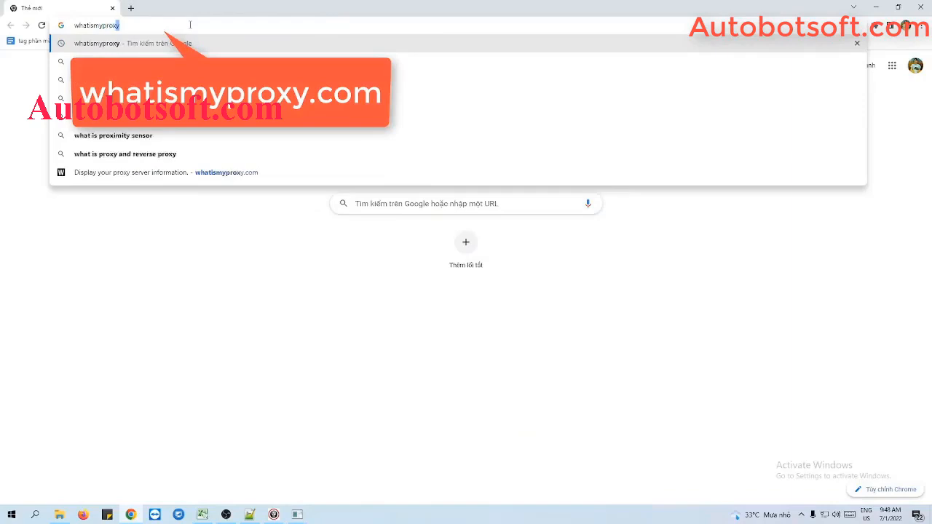
{"action": "type", "text": ".com"}
{"action": "key", "text": "Return"}
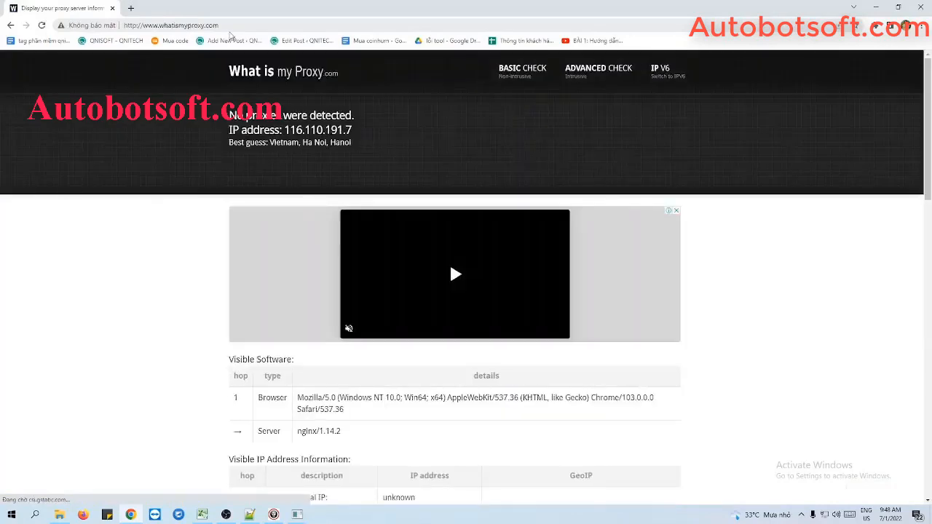
{"action": "left_click", "coordinate": [239, 26]}
{"action": "key", "text": "ctrl+c"}
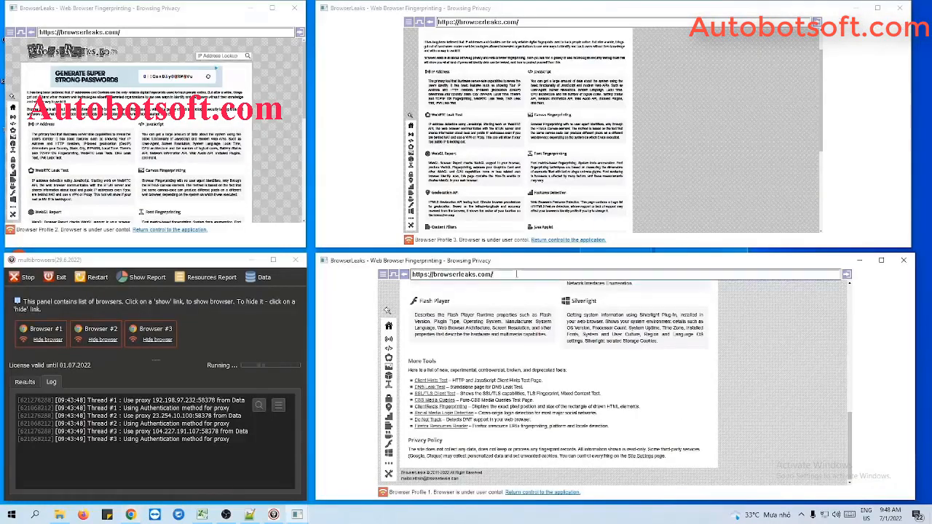
{"action": "left_click", "coordinate": [516, 274]}
{"action": "key", "text": "ctrl+v"}
{"action": "key", "text": "Return"}
{"action": "left_click", "coordinate": [531, 23]}
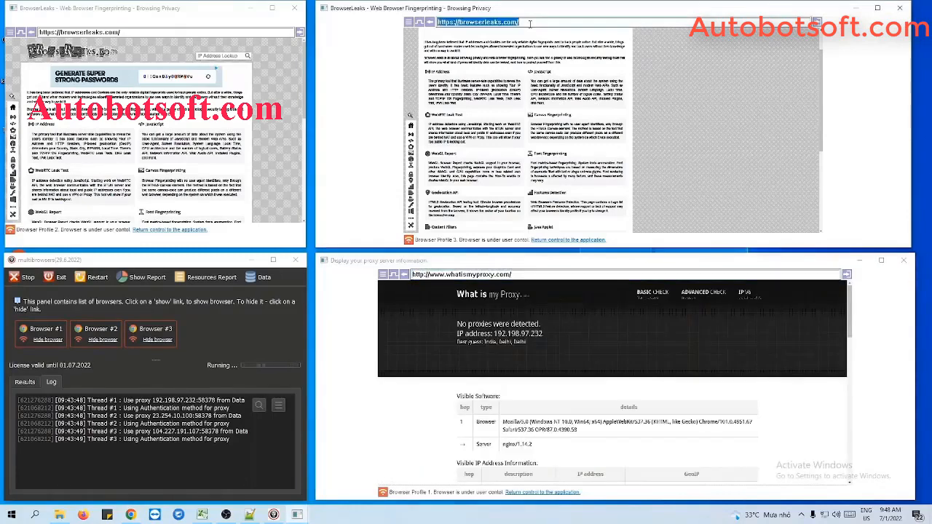
{"action": "key", "text": "ctrl+v"}
{"action": "left_click", "coordinate": [215, 32]}
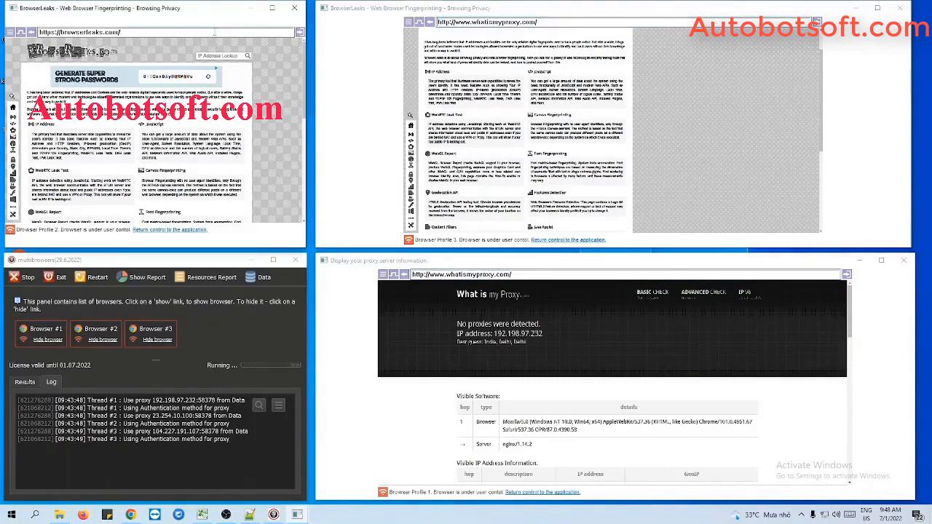
{"action": "key", "text": "ctrl+v"}
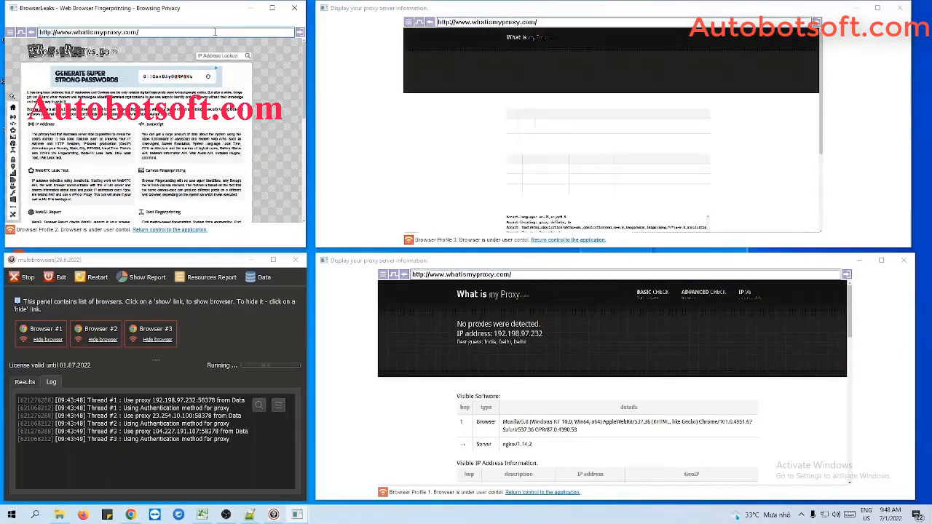
{"action": "key", "text": "Return"}
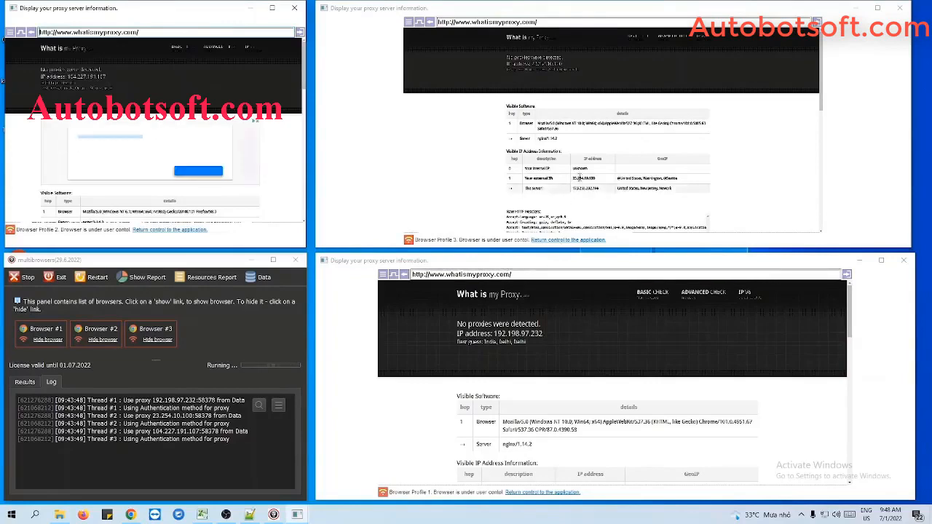
Step: Enlarge the Profile 1, Profile 3 and Profile 2 windows in turn to examine each one's external IP, restoring each size
{"action": "scroll", "coordinate": [677, 398], "scroll_direction": "down", "scroll_amount": 1}
{"action": "left_click", "coordinate": [881, 261]}
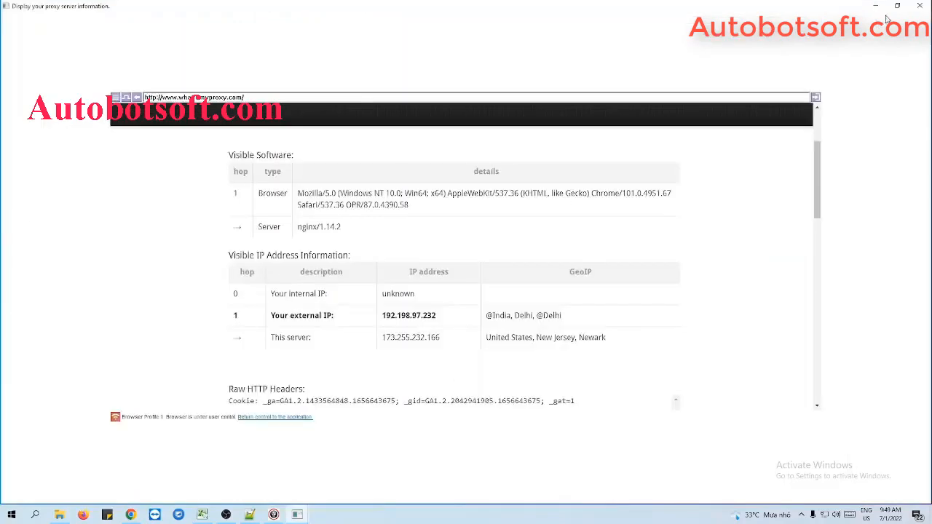
{"action": "left_click", "coordinate": [899, 7]}
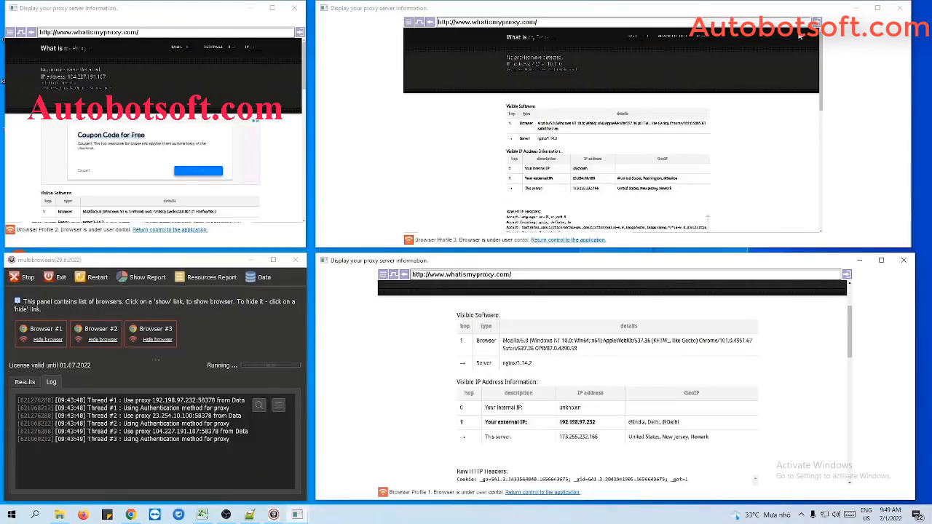
{"action": "left_click", "coordinate": [878, 7]}
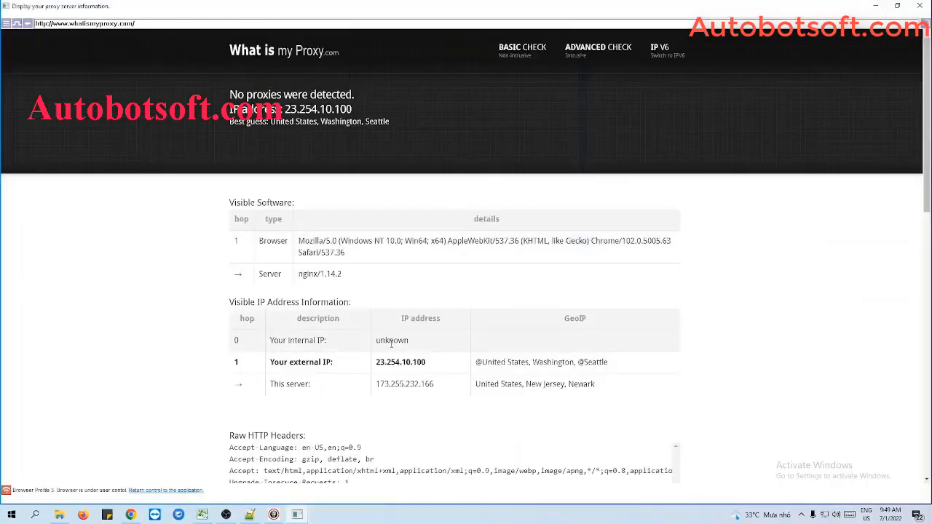
{"action": "left_click", "coordinate": [899, 8]}
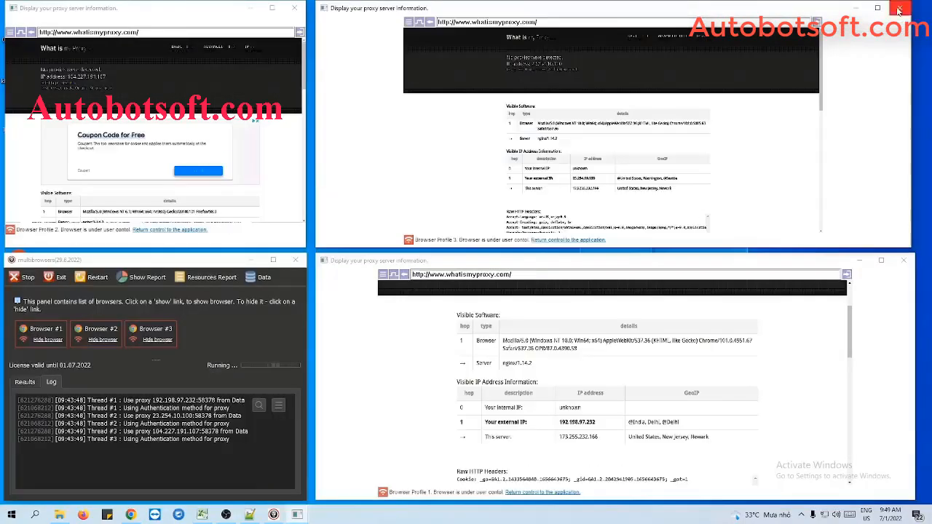
{"action": "left_click", "coordinate": [278, 7]}
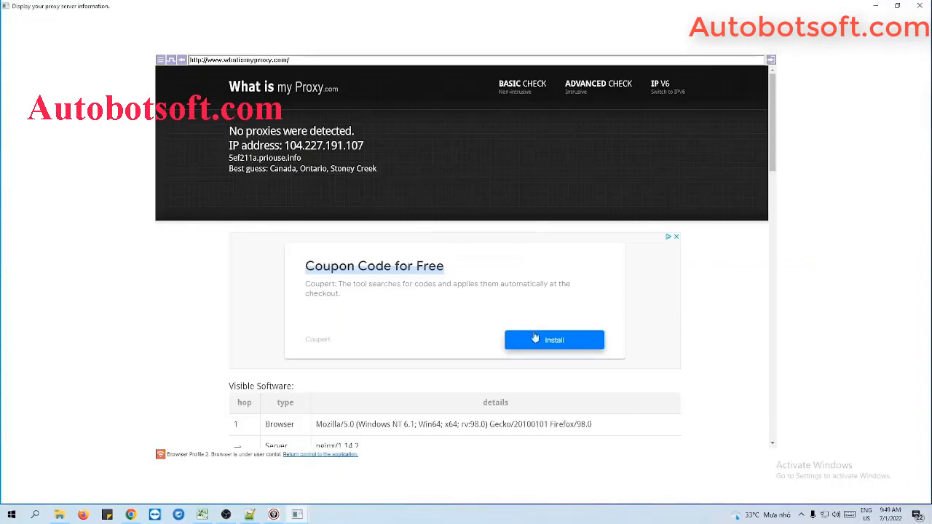
{"action": "scroll", "coordinate": [536, 338], "scroll_direction": "down", "scroll_amount": 3}
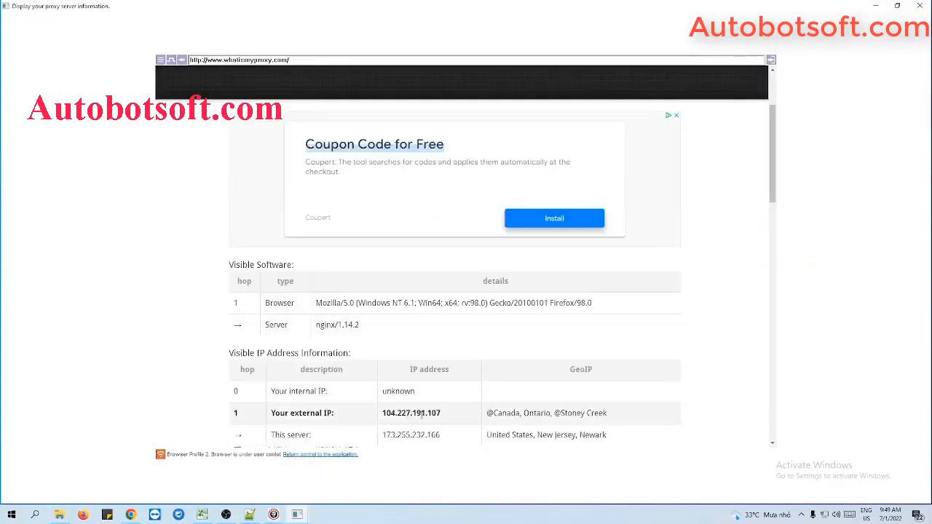
{"action": "left_click", "coordinate": [898, 6]}
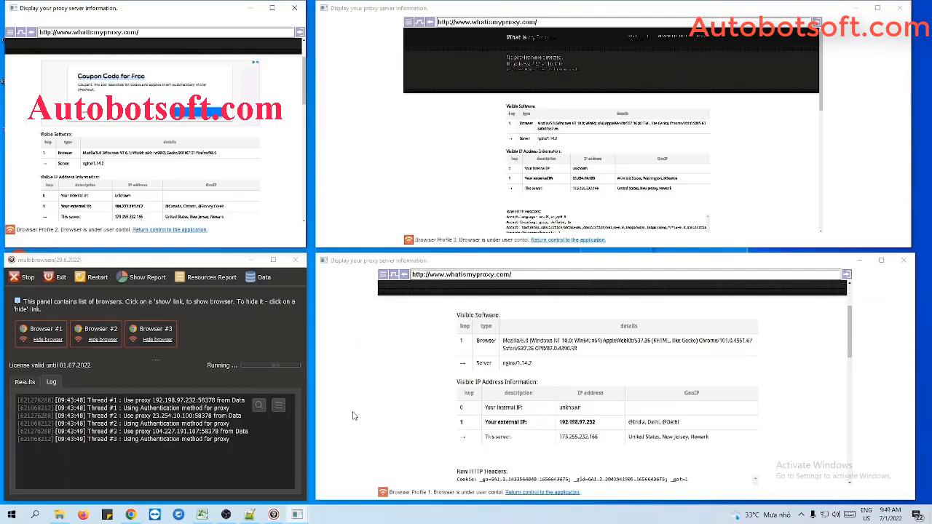
Step: Load Facebook.com in the Browser Profile 1 window
{"action": "left_click", "coordinate": [531, 274]}
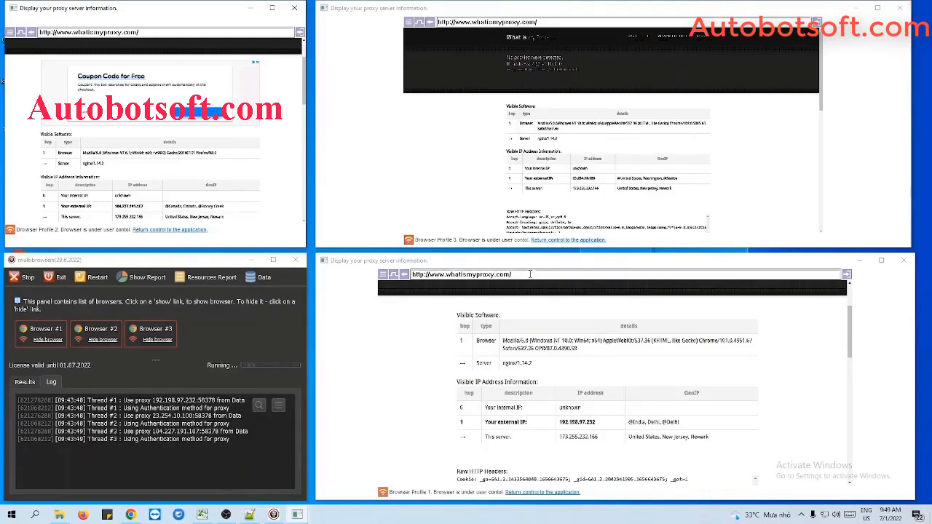
{"action": "type", "text": "Fa"}
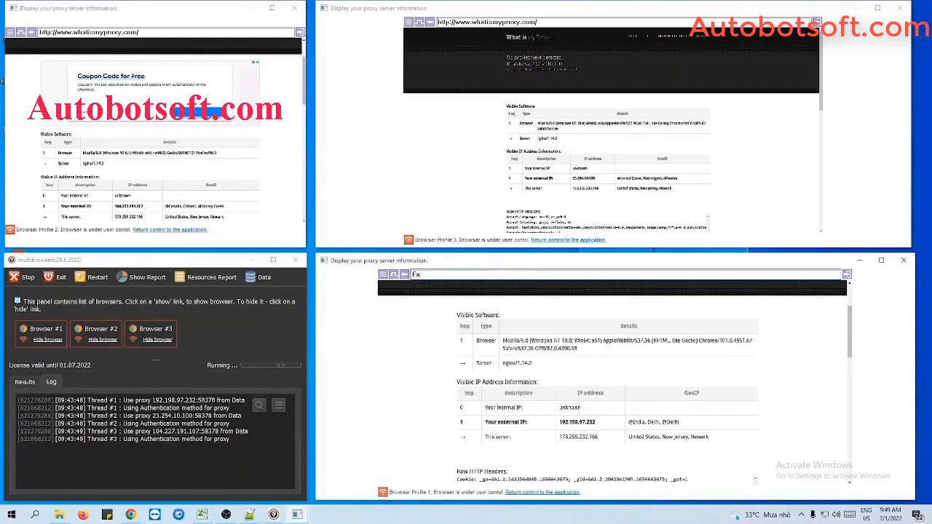
{"action": "type", "text": "cebook.com"}
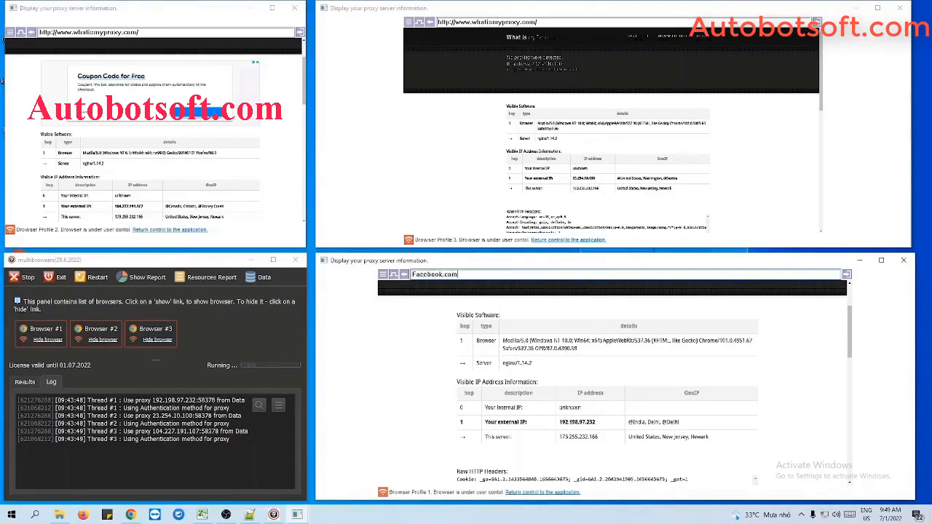
Step: Replace the address in the Browser Profile 3 window with Twitter.com and load the site
{"action": "left_click", "coordinate": [561, 22]}
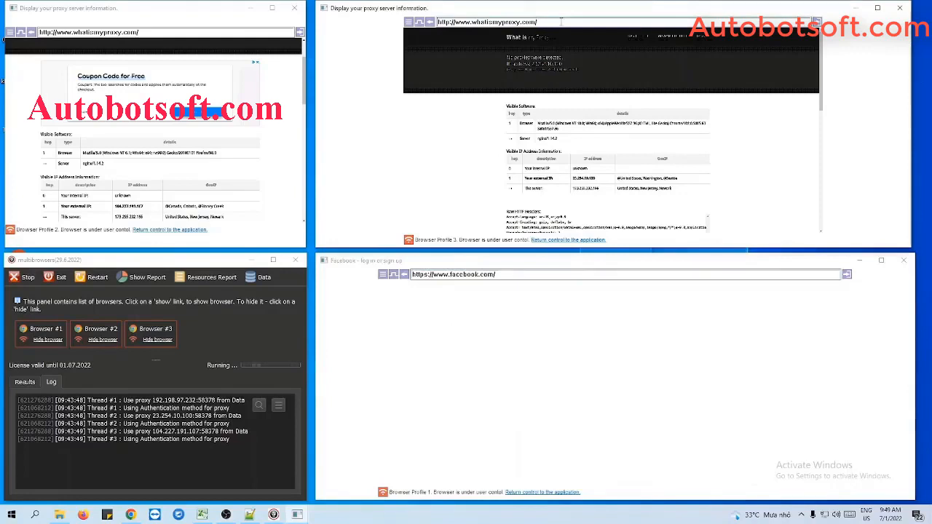
{"action": "left_click", "coordinate": [561, 22]}
{"action": "key", "text": "BackSpace"}
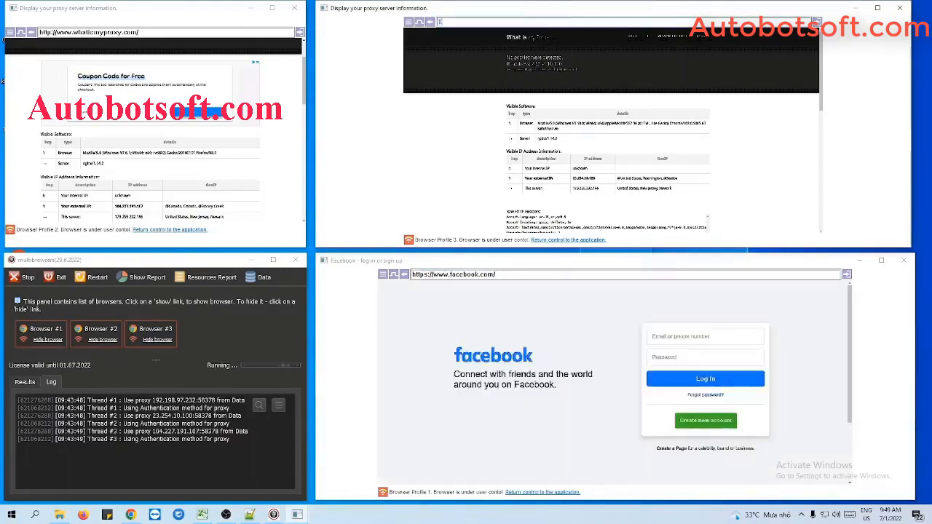
{"action": "type", "text": "Twitte"}
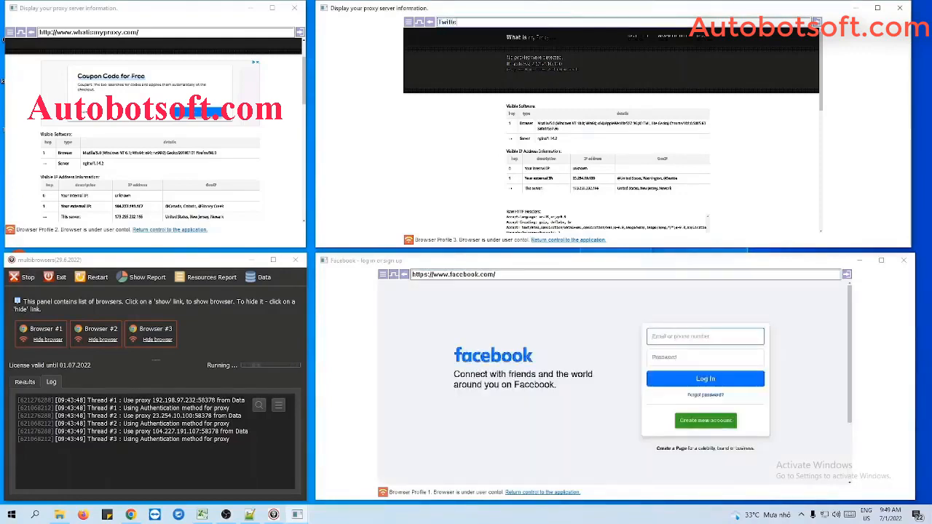
{"action": "type", "text": "r.com"}
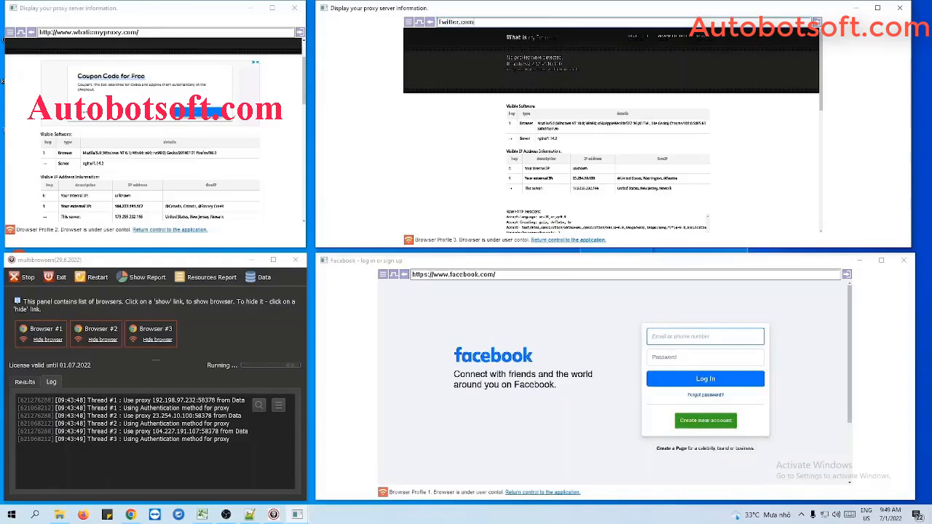
Step: Replace the address in the Browser Profile 2 window with Youtube.com and load the site
{"action": "double_click", "coordinate": [111, 33]}
{"action": "type", "text": "Y"}
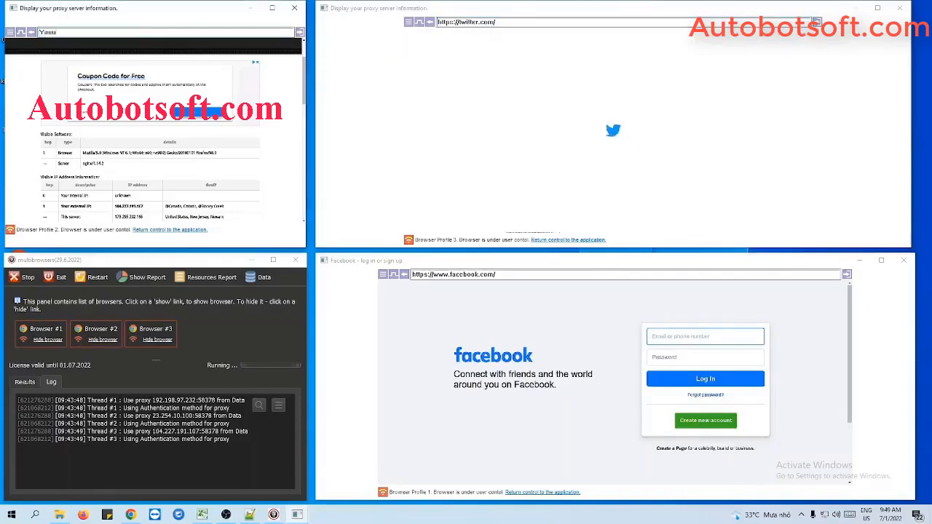
{"action": "type", "text": "outube.com"}
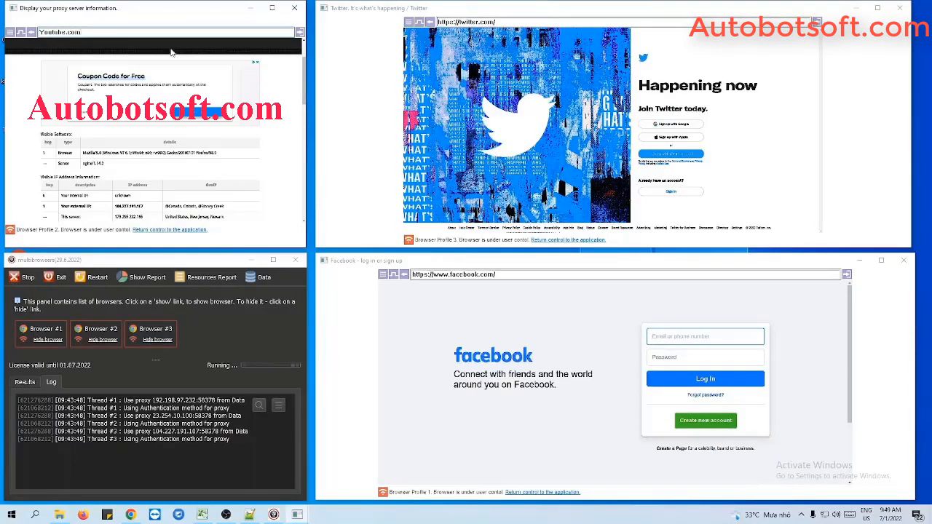
{"action": "key", "text": "Return"}
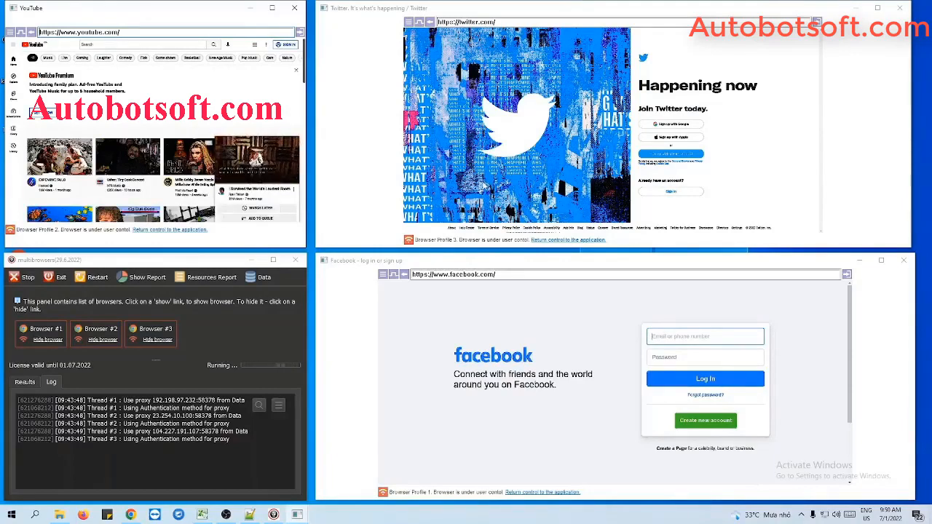
Step: Close the Browser Profile 3 window, agreeing to return control of the browser to the application
{"action": "left_click", "coordinate": [900, 8]}
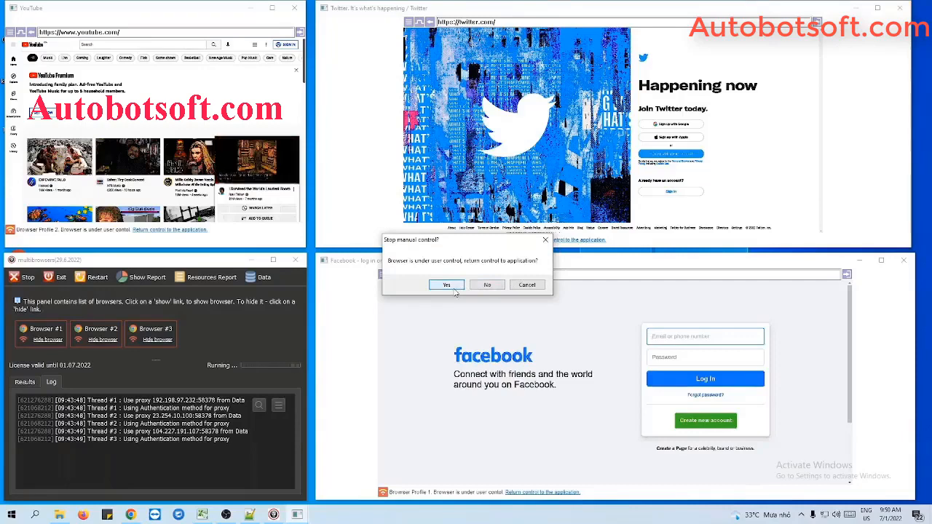
{"action": "left_click", "coordinate": [451, 287]}
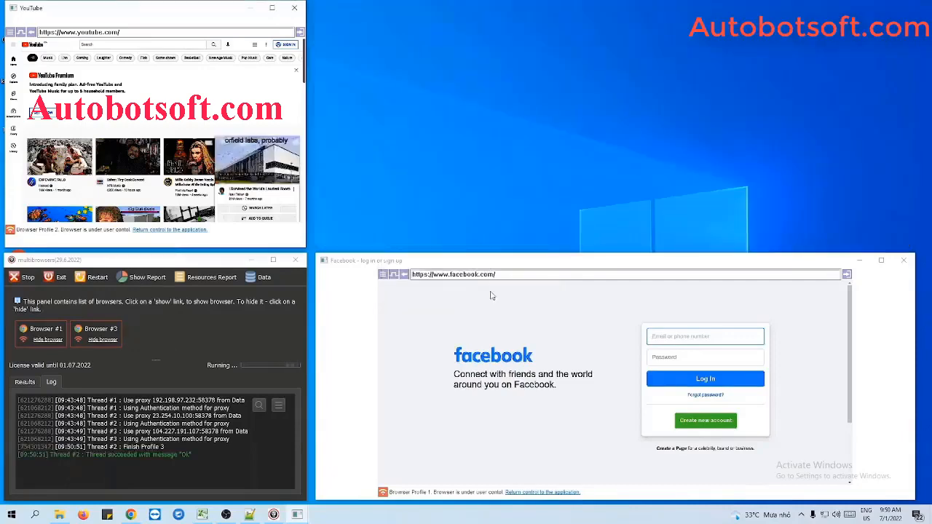